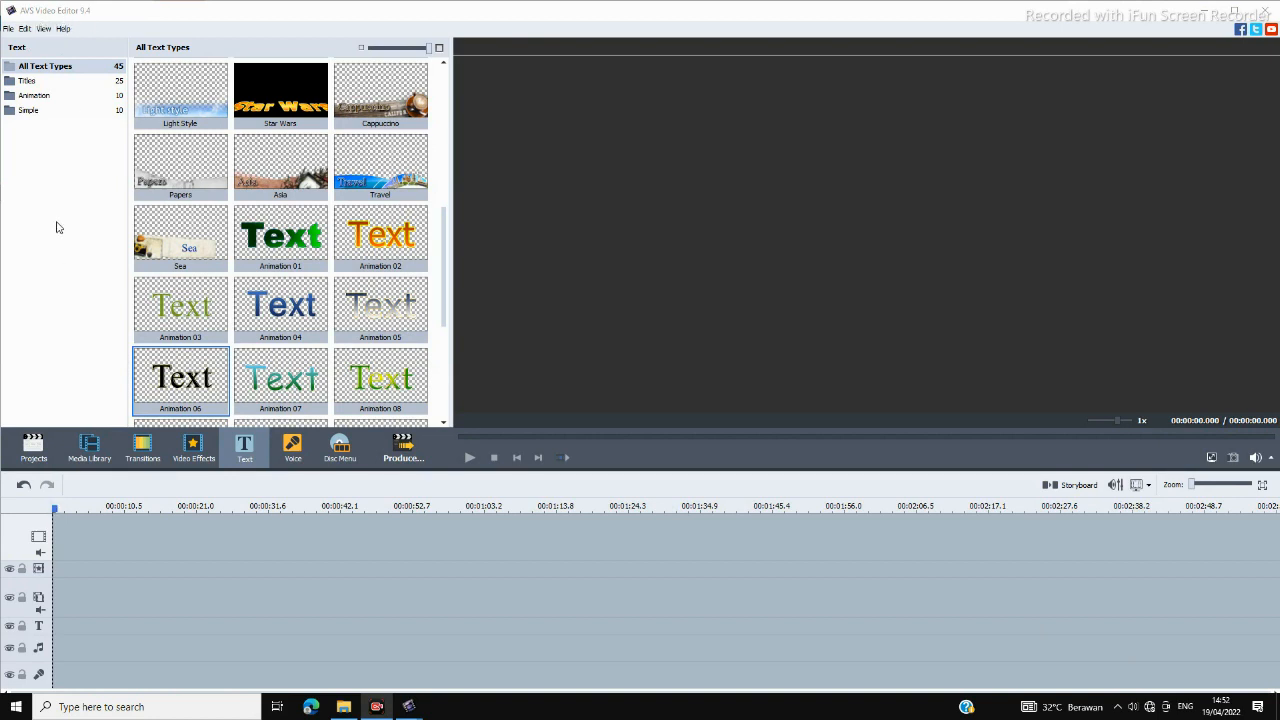
# Place the White colour background at the start of the main video track and stretch it to about 24.5 seconds
pyautogui.click(90, 449)
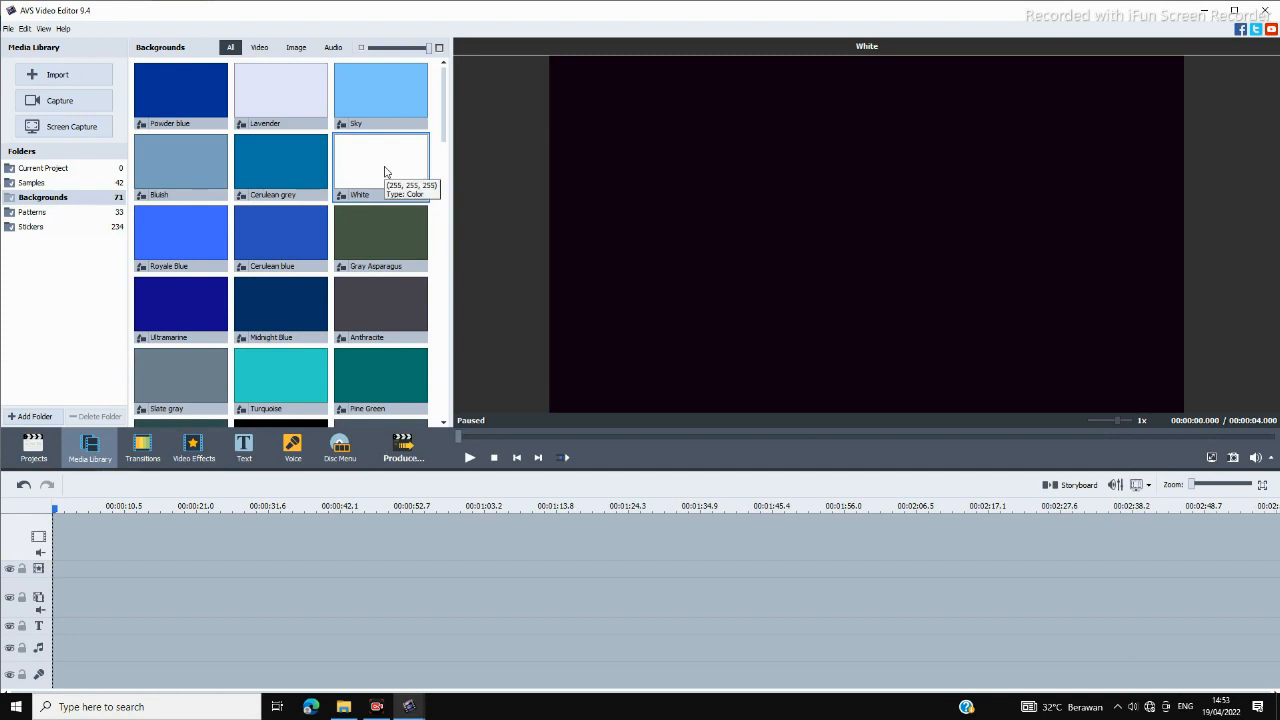
pyautogui.click(30, 184)
pyautogui.click(33, 199)
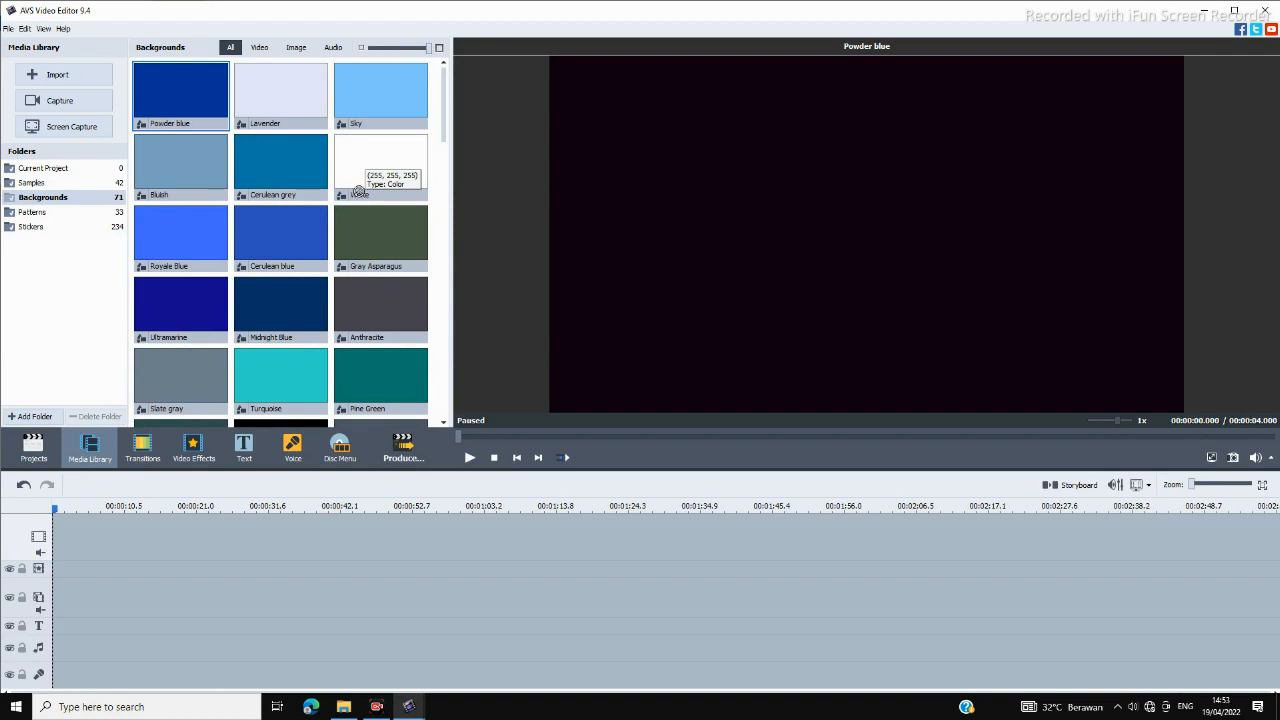
pyautogui.moveTo(359, 191); pyautogui.dragTo(64, 540)
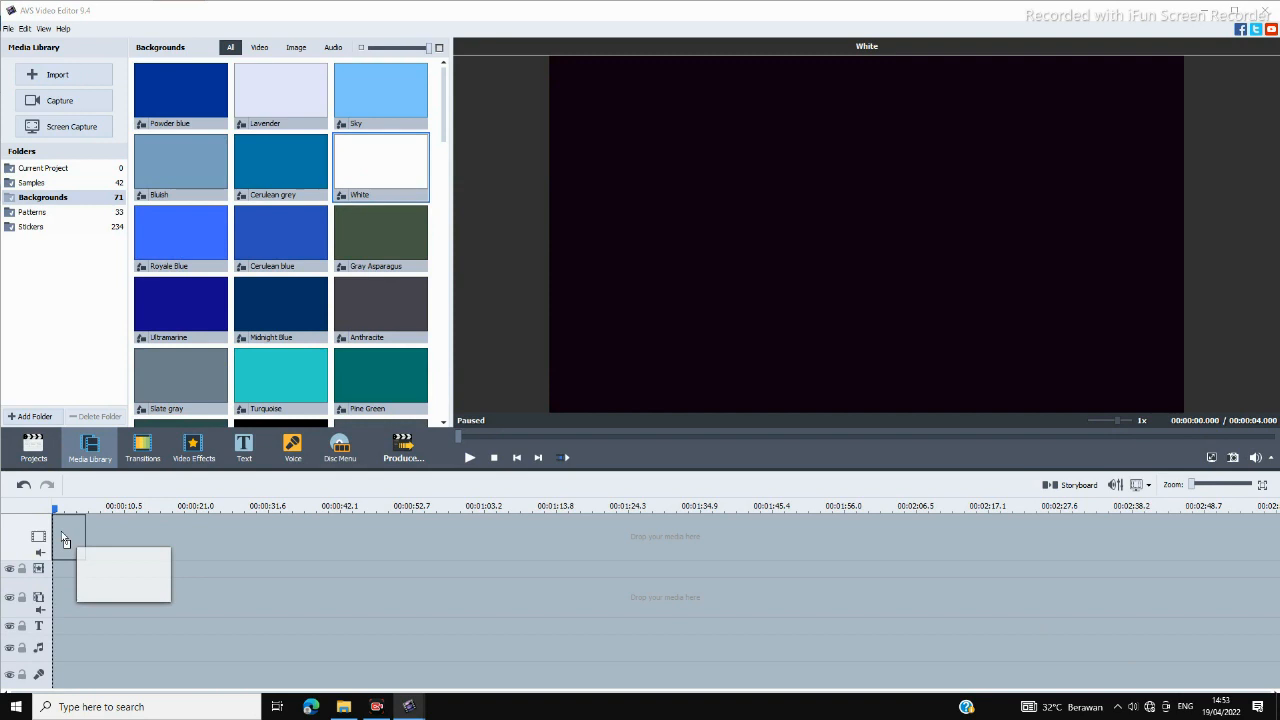
pyautogui.moveTo(64, 540); pyautogui.dragTo(64, 540)
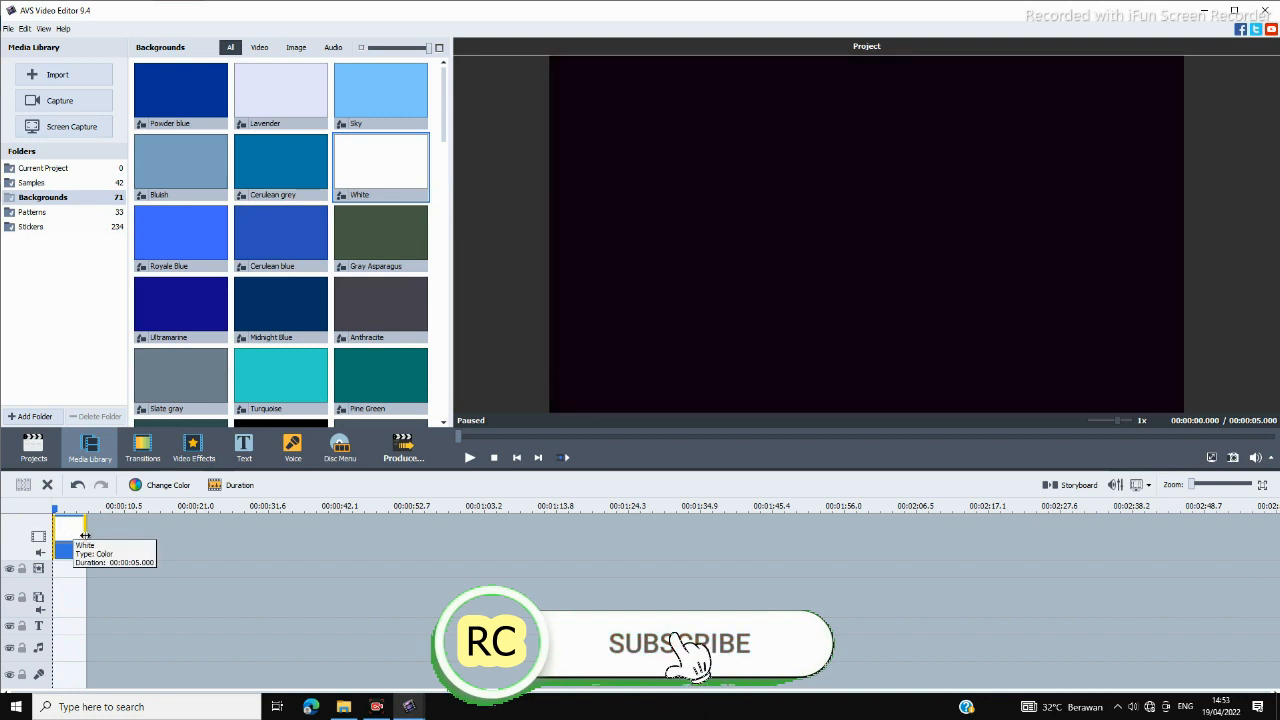
pyautogui.moveTo(85, 537); pyautogui.dragTo(218, 537)
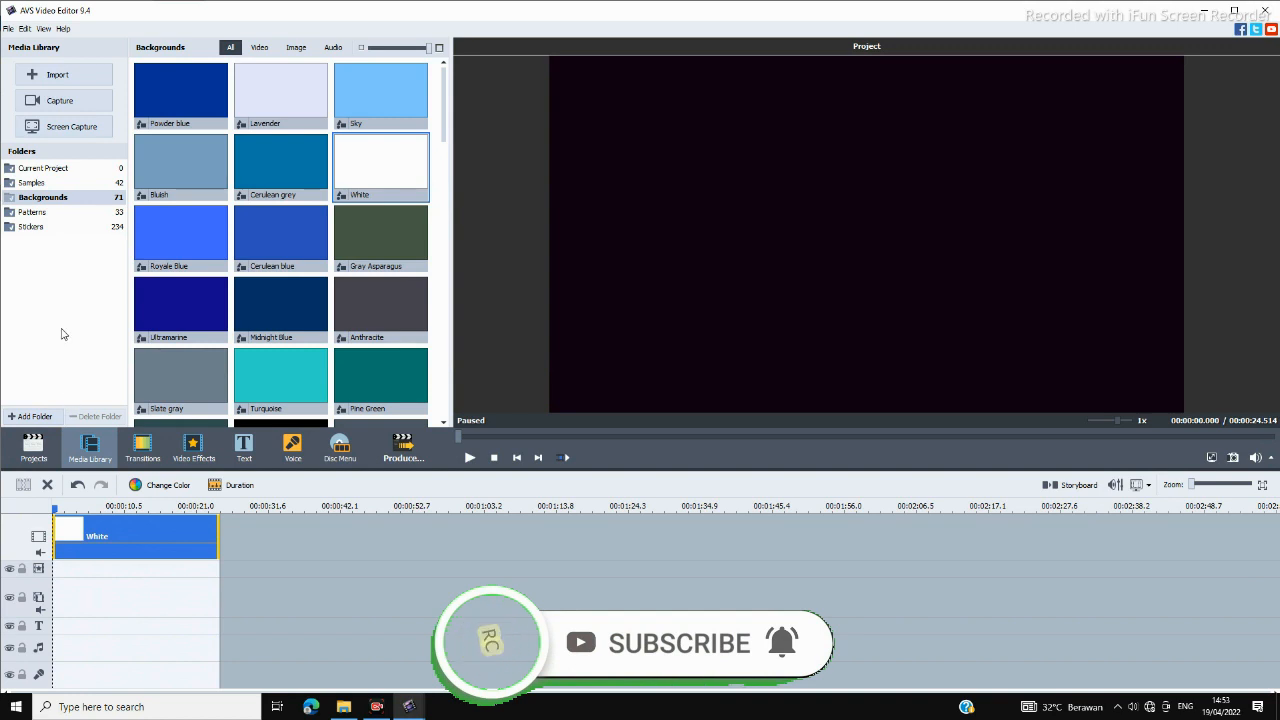
# Add the Simple 01 text to the start of the text track and shorten it to about 2.7 seconds
pyautogui.click(249, 452)
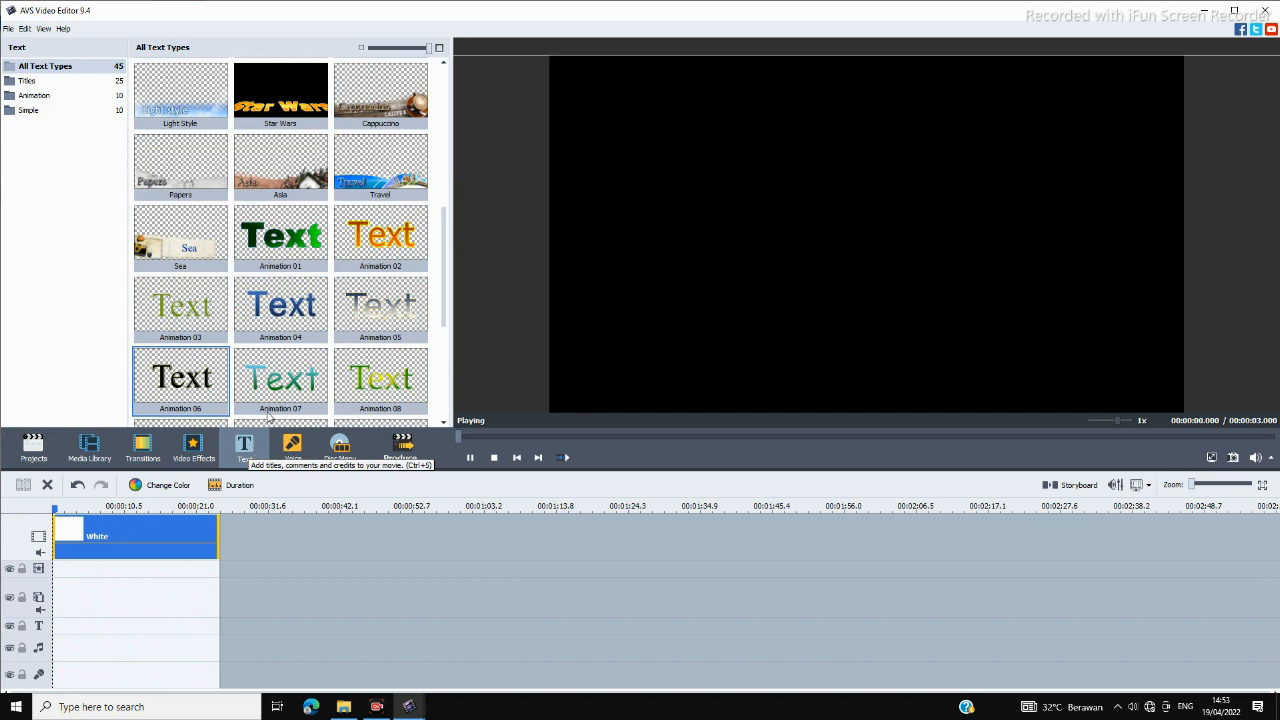
pyautogui.scroll(-3, 345, 372)
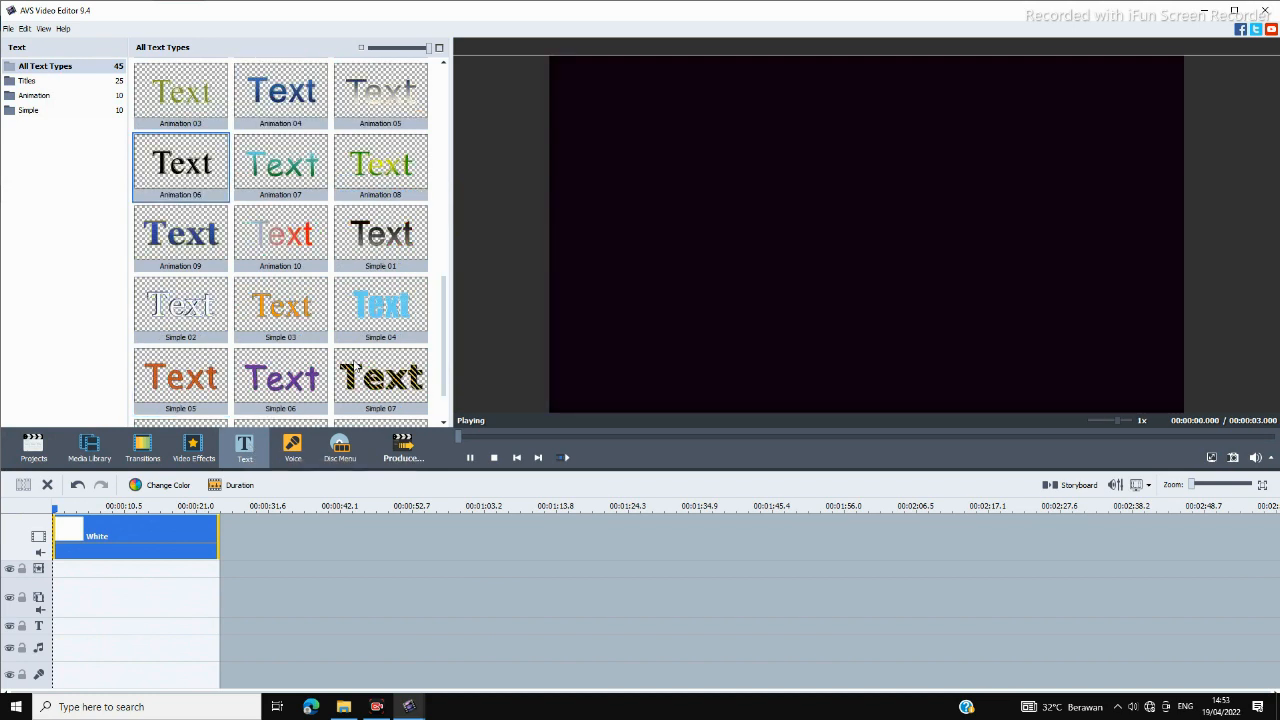
pyautogui.click(392, 238)
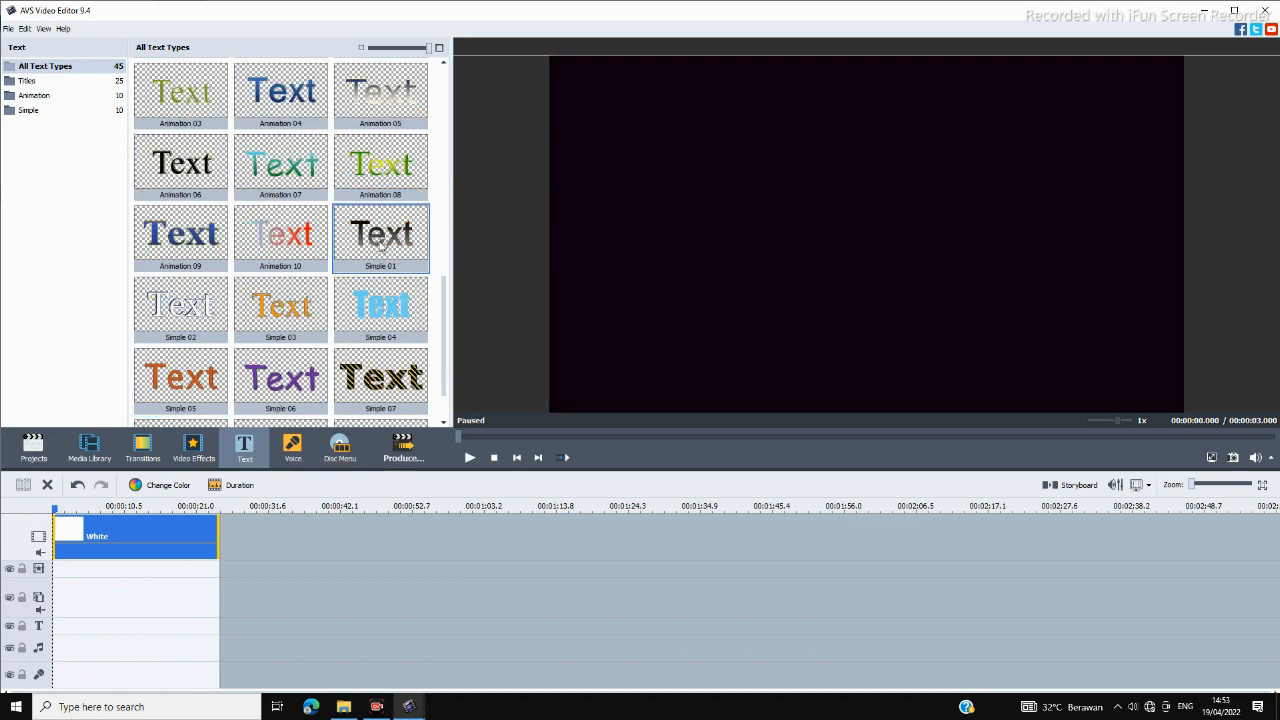
pyautogui.doubleClick(375, 229)
pyautogui.moveTo(375, 232); pyautogui.dragTo(166, 622)
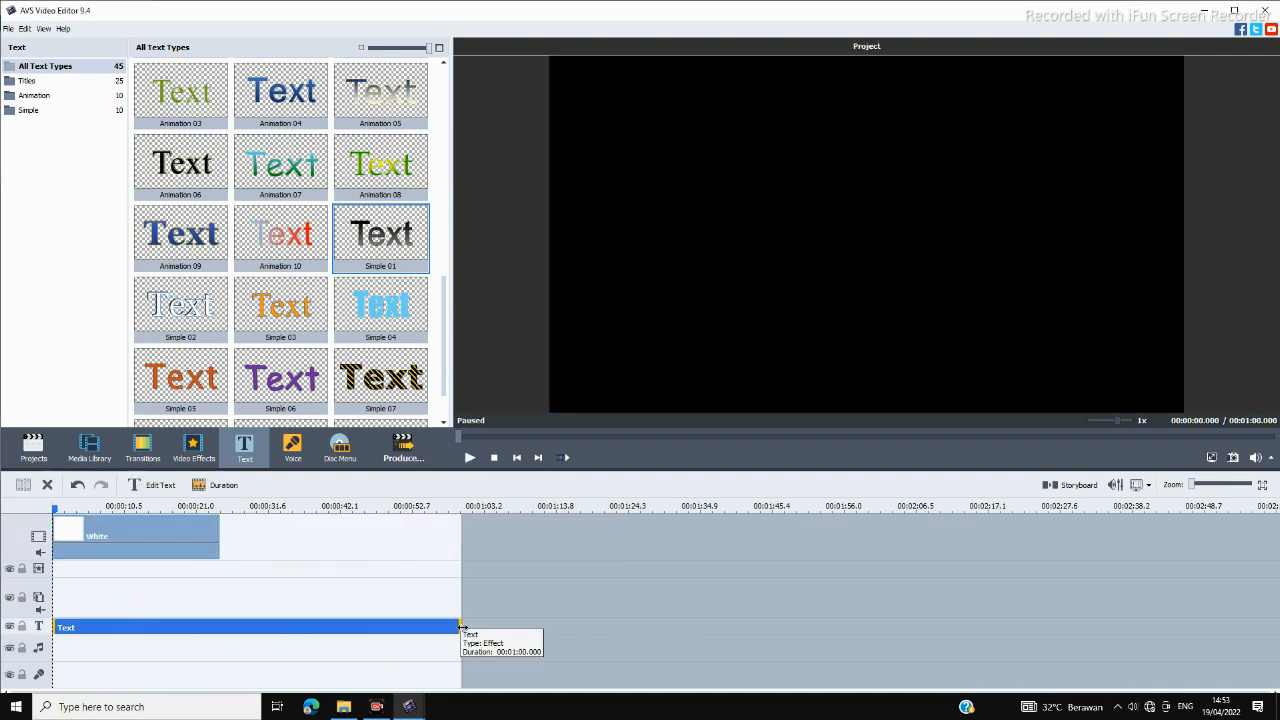
pyautogui.moveTo(461, 627); pyautogui.dragTo(60, 628)
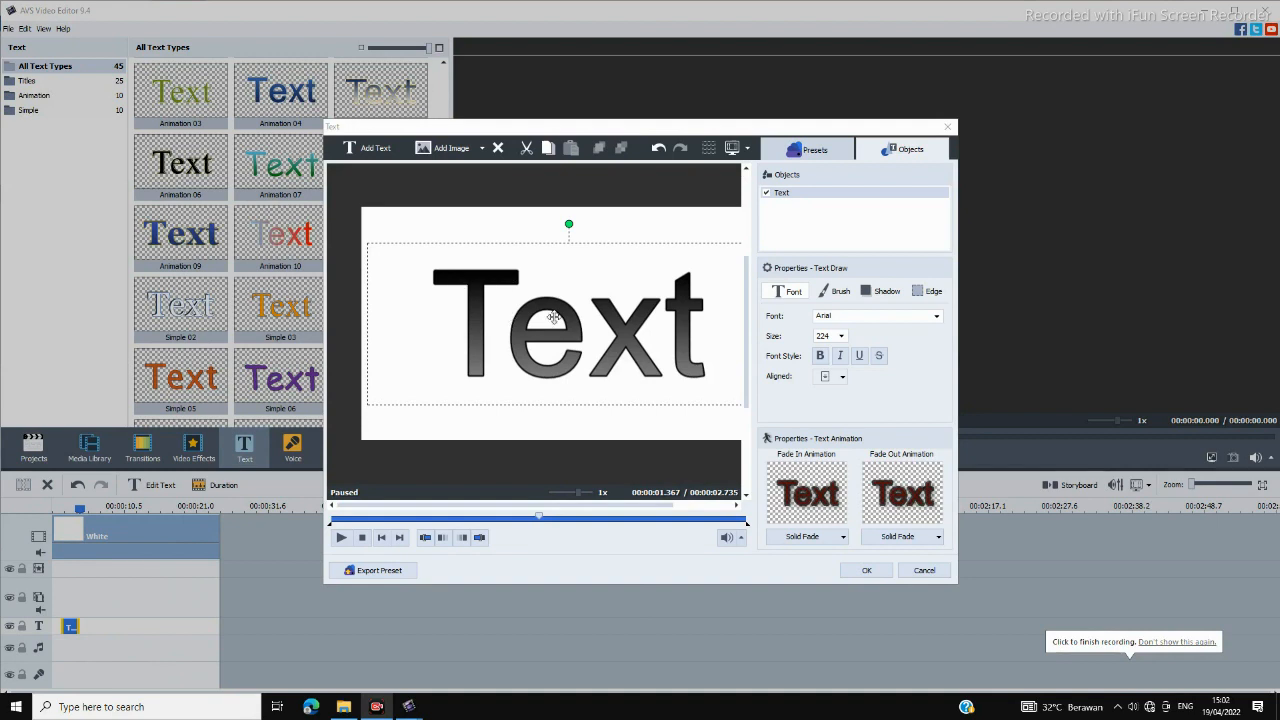
# Clear the placeholder word from the text object and set its font size to 36
pyautogui.click(695, 316)
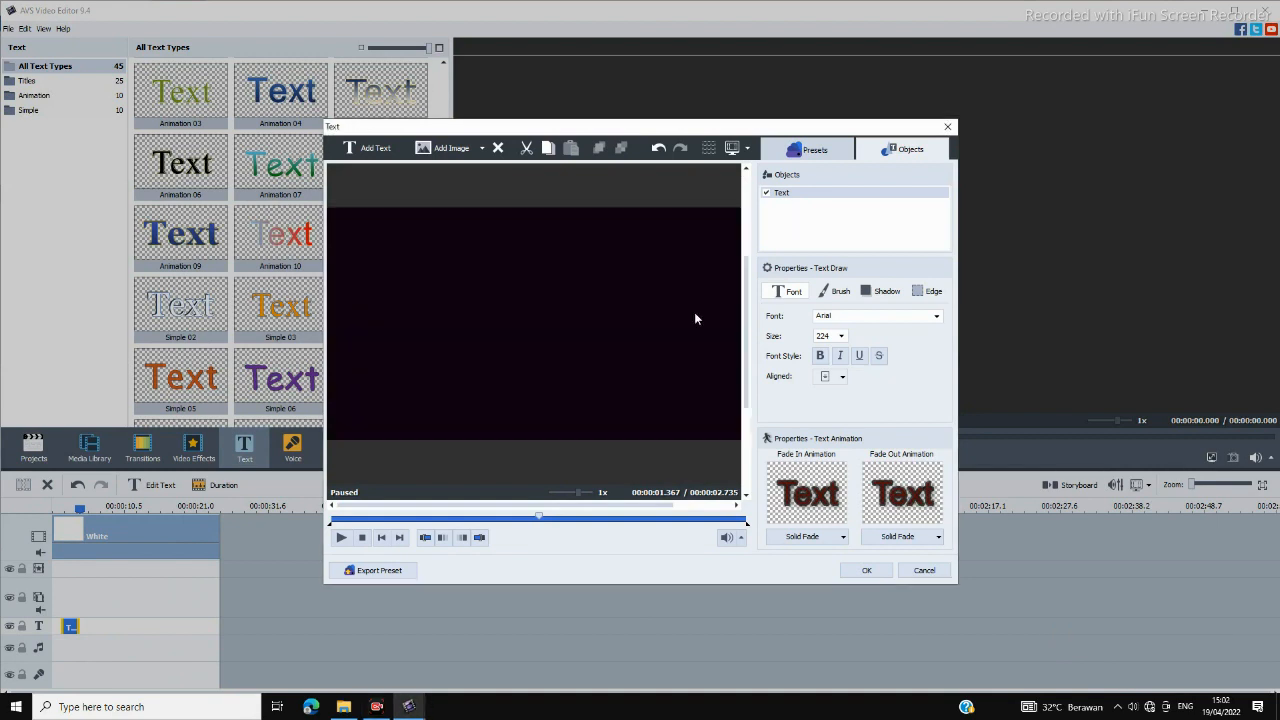
pyautogui.click(766, 192)
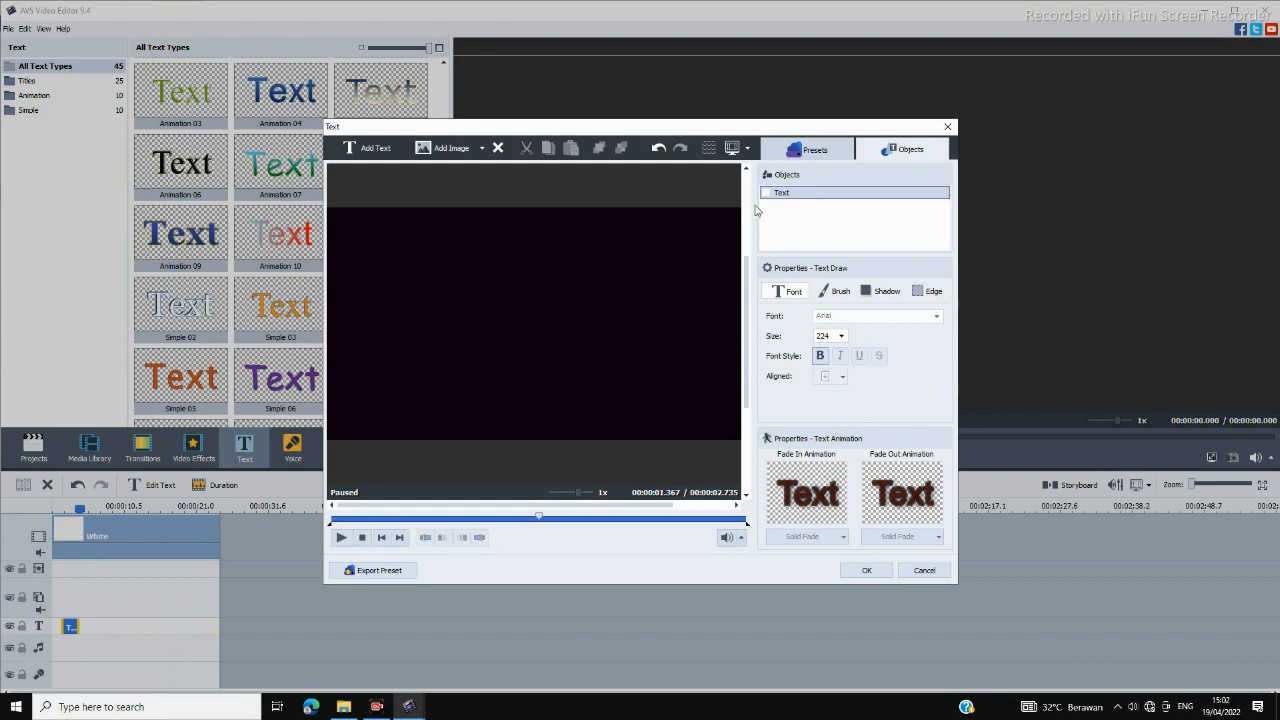
pyautogui.click(766, 192)
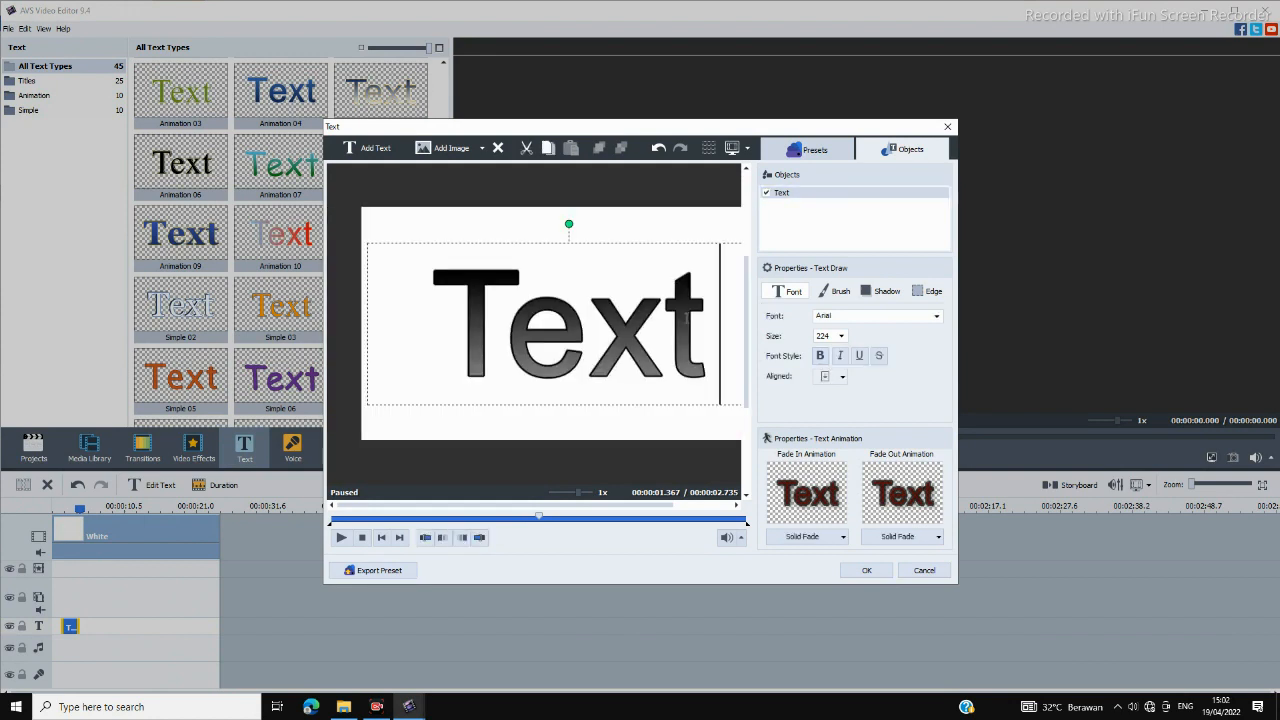
pyautogui.press('BackSpace')
pyautogui.press('BackSpace')
pyautogui.press('BackSpace')
pyautogui.press('BackSpace')
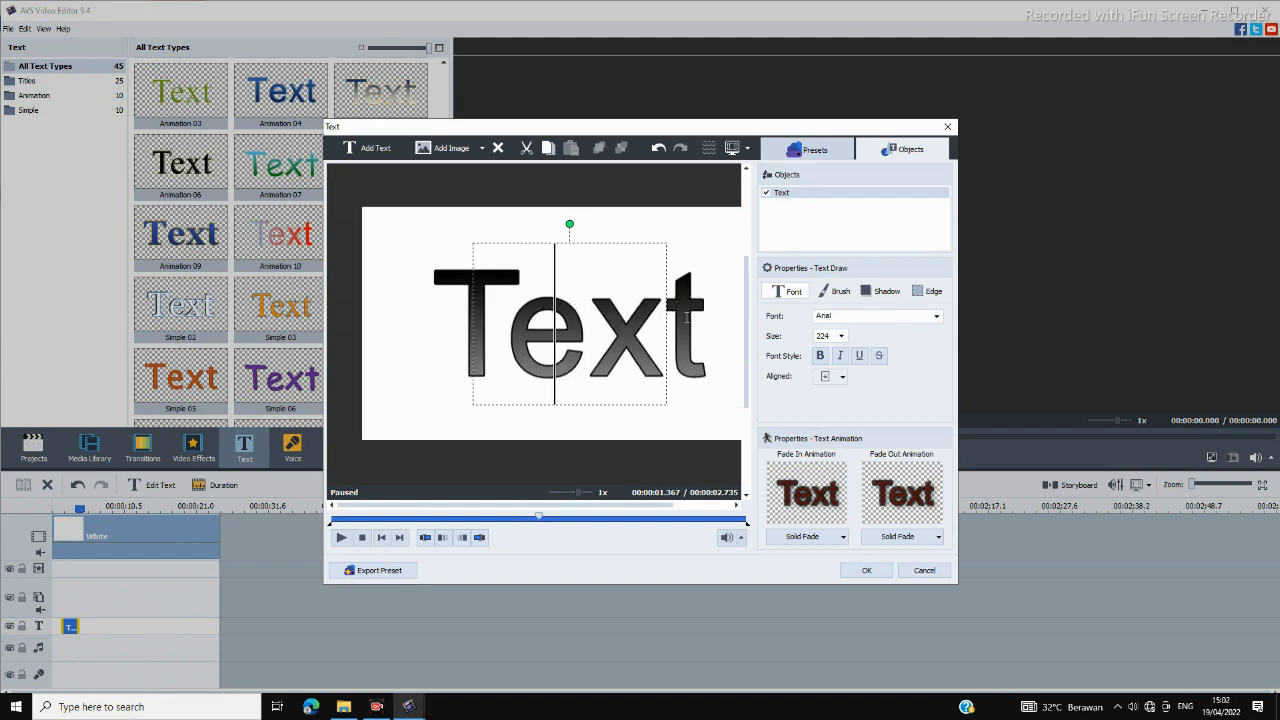
pyautogui.click(823, 338)
pyautogui.click(841, 337)
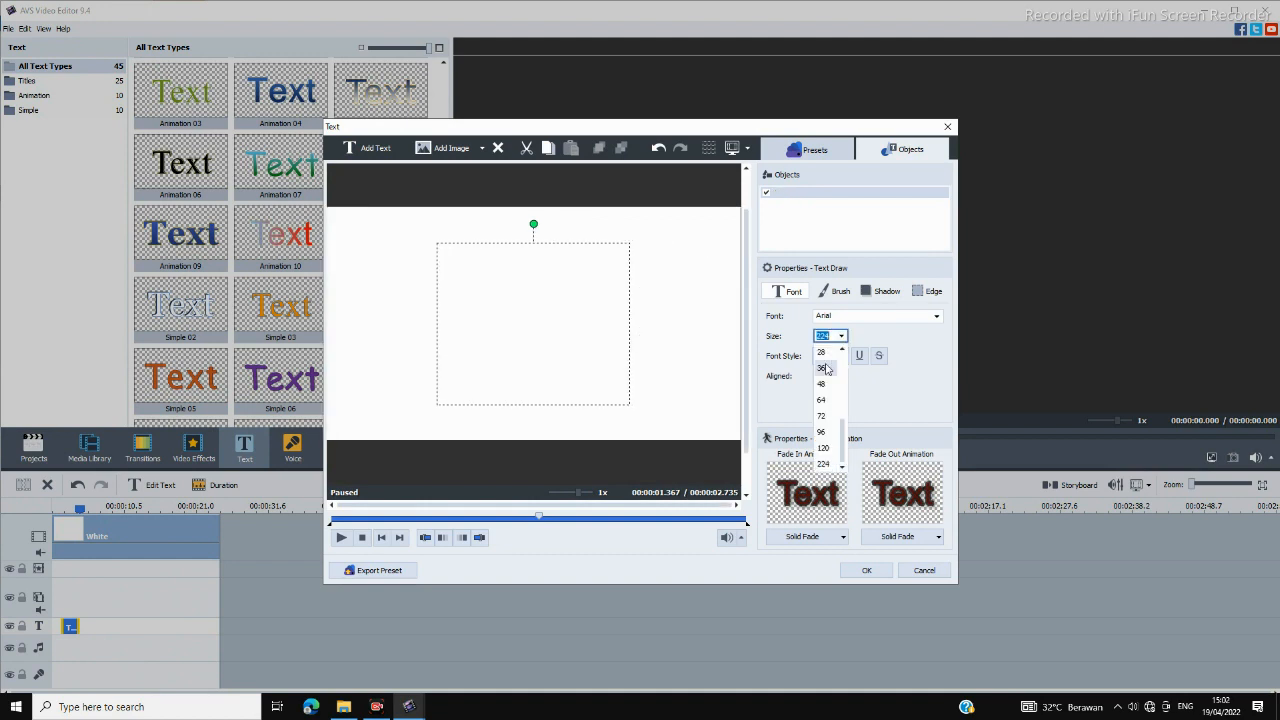
pyautogui.click(826, 371)
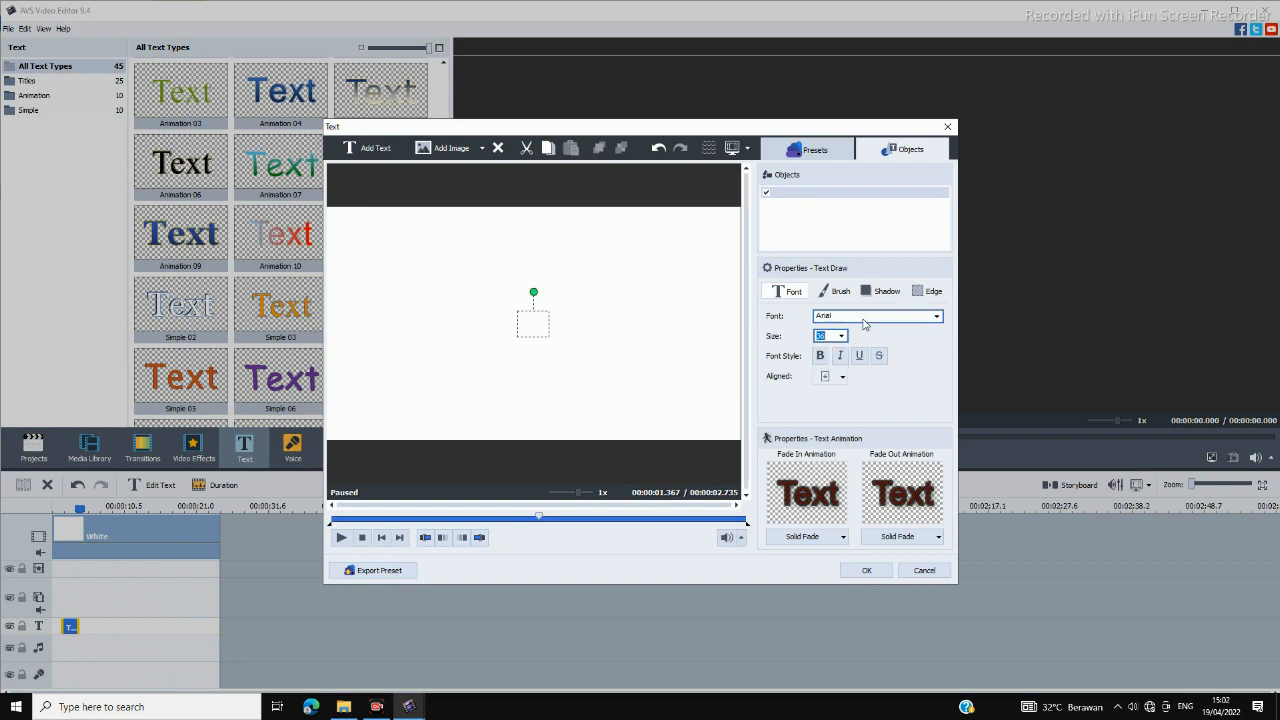
# Enter "Assalamualaikum Wr Wb" as the content of the text object
pyautogui.click(536, 323)
pyautogui.write('Ass')
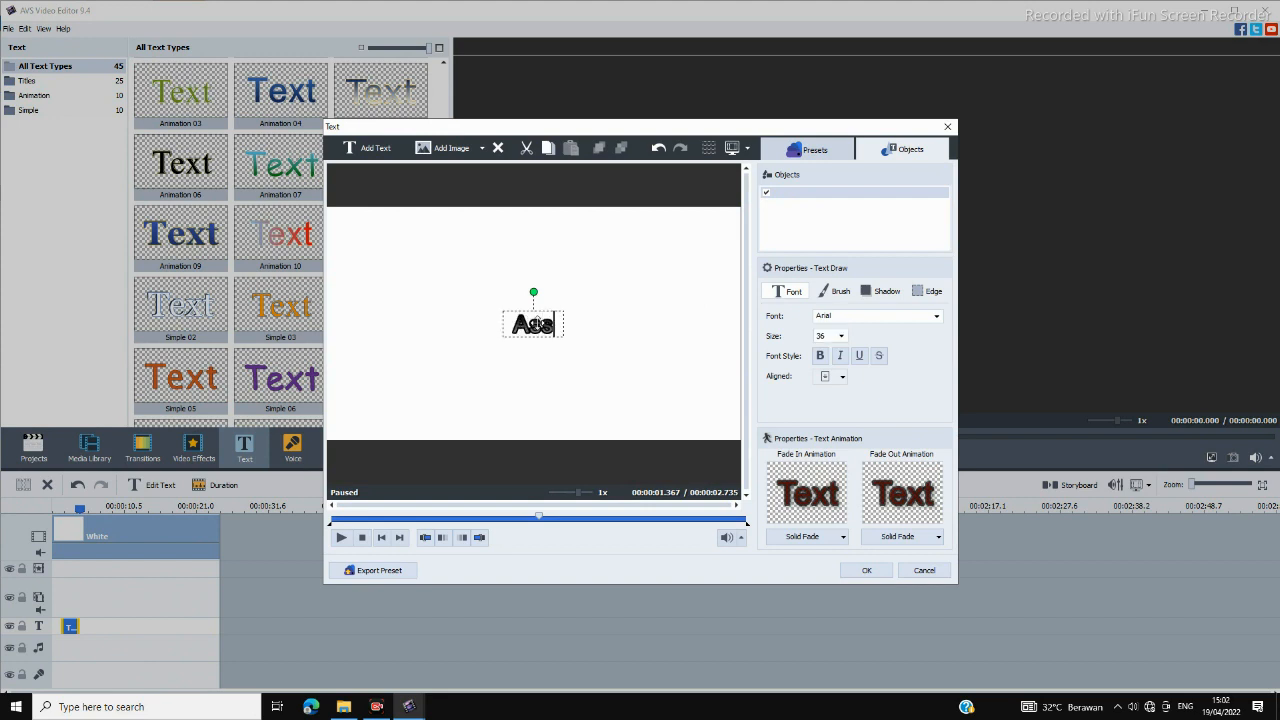
pyautogui.write('alamuala')
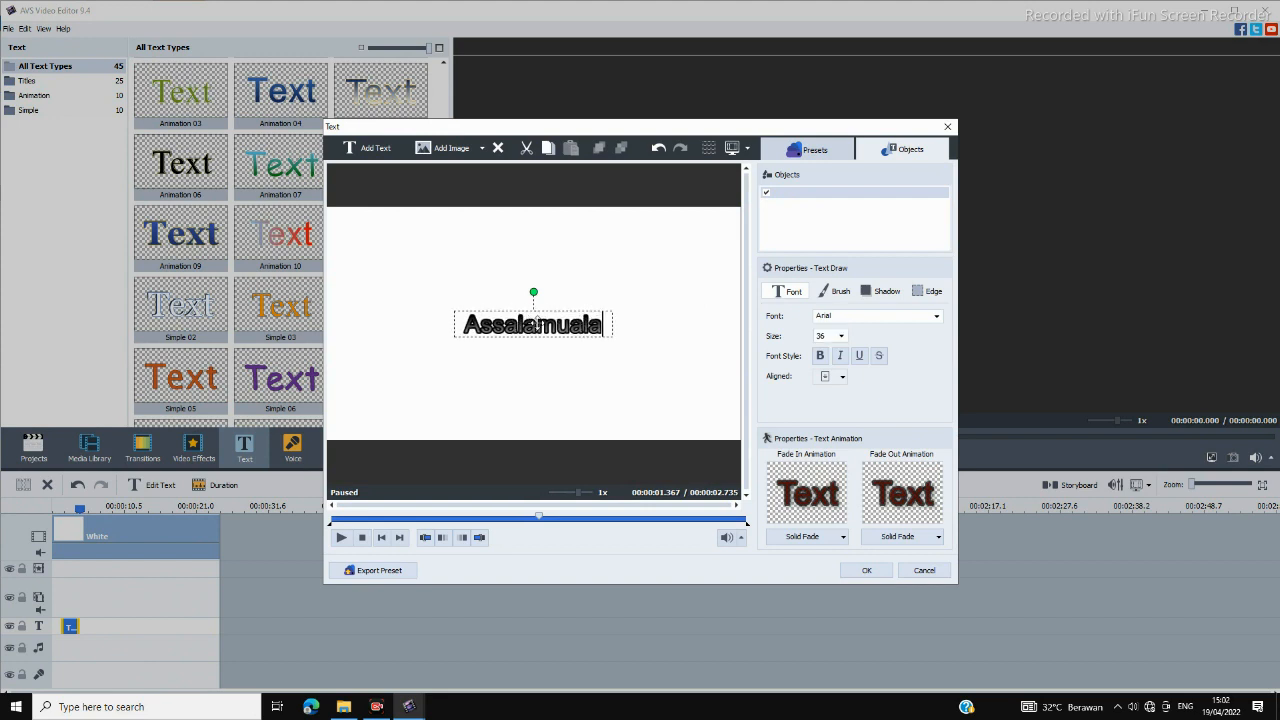
pyautogui.write('ikum Wr Wb')
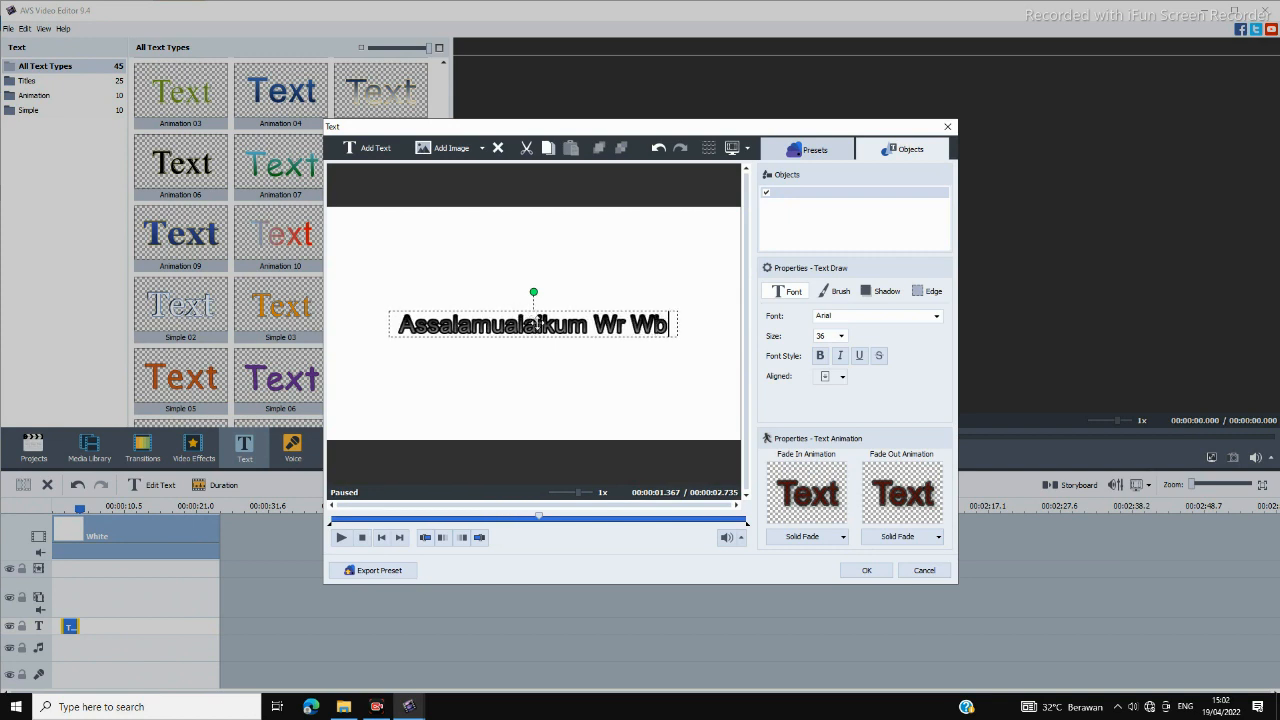
pyautogui.click(633, 357)
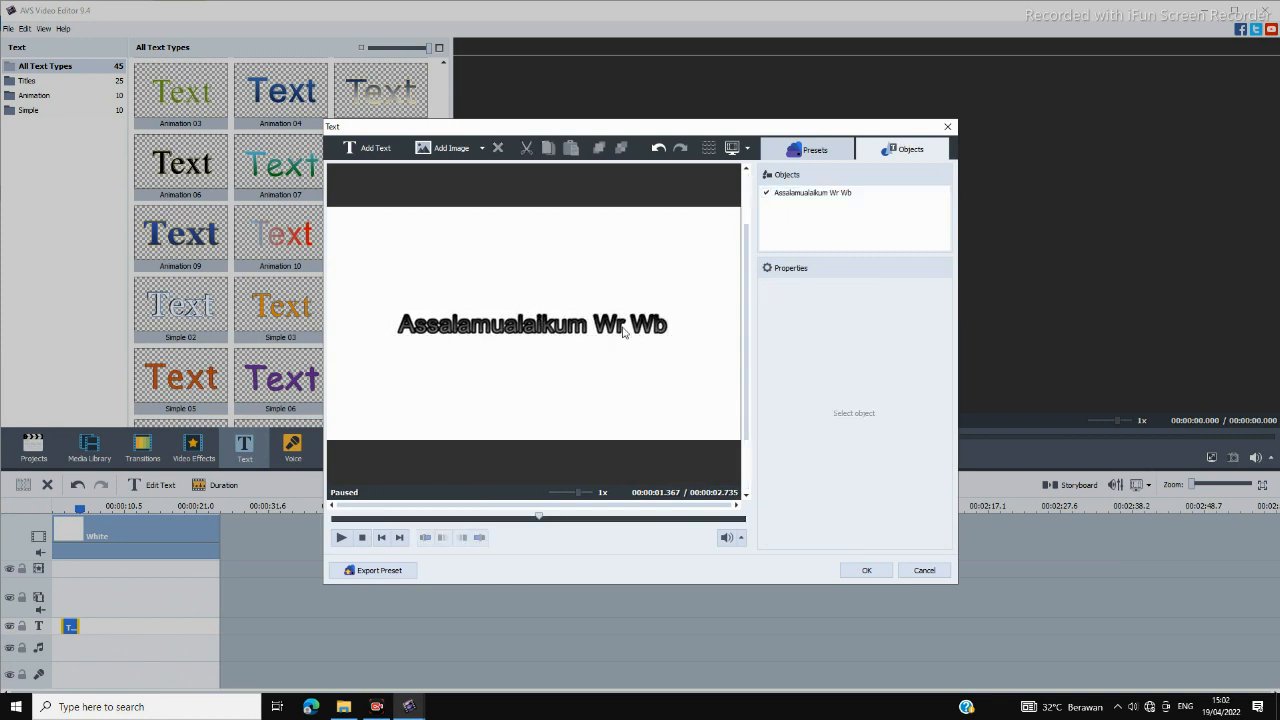
# Set the second gradient colour of the greeting text's brush to black
pyautogui.click(623, 332)
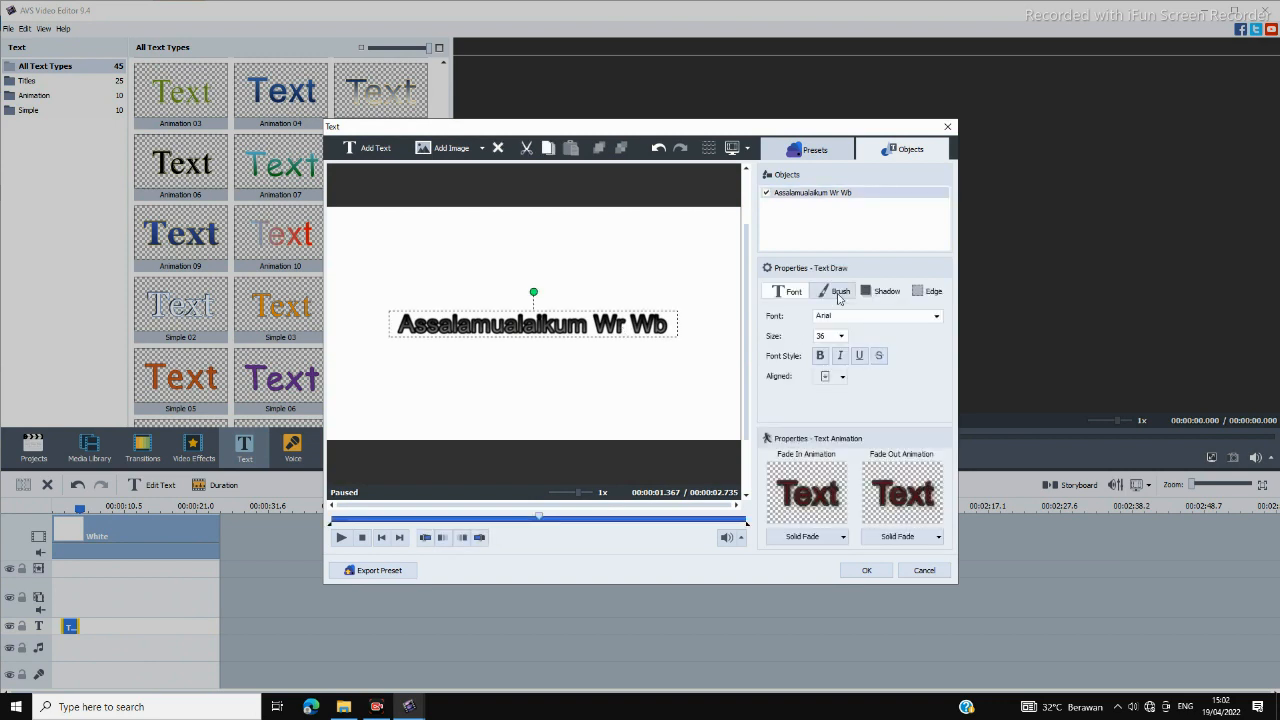
pyautogui.click(838, 293)
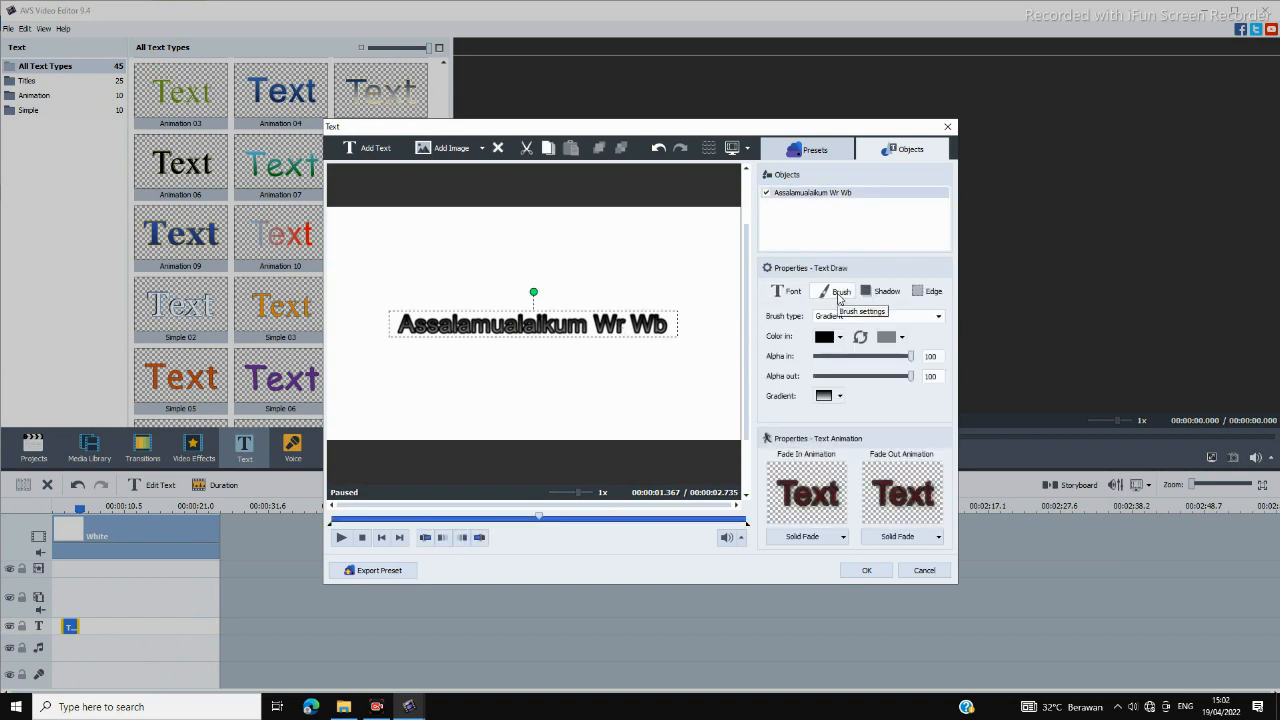
pyautogui.click(887, 337)
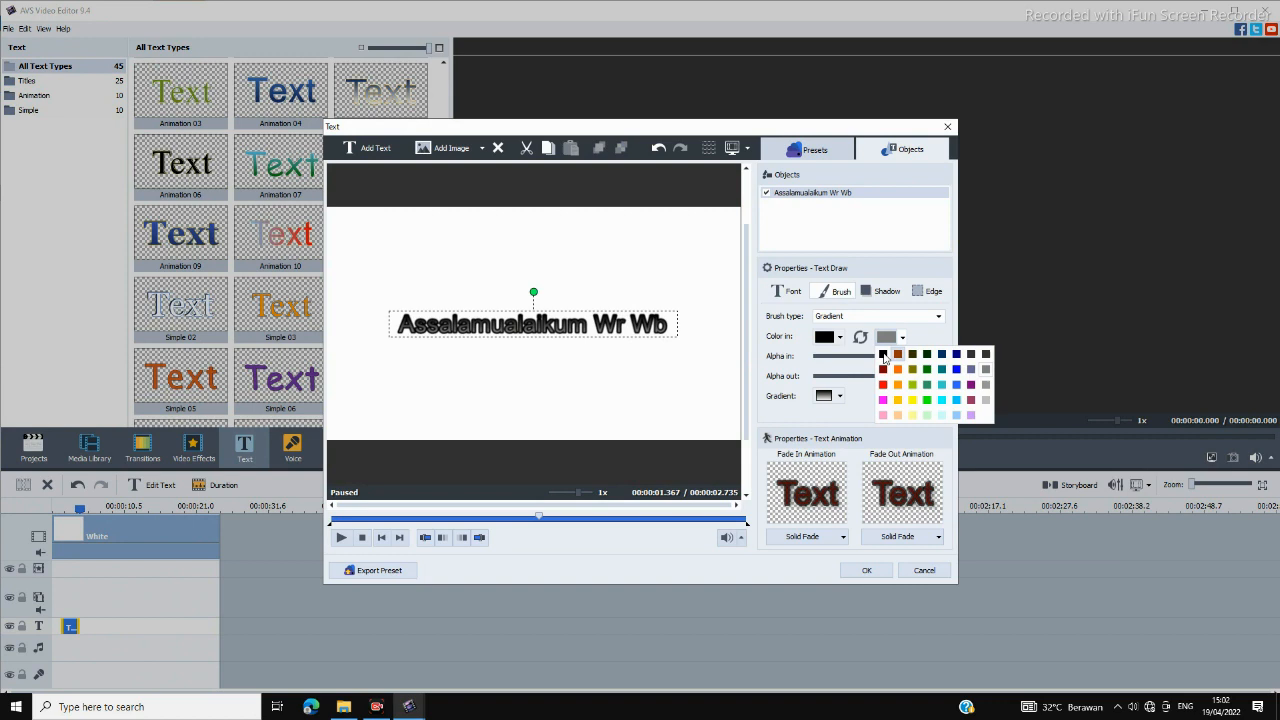
pyautogui.click(883, 355)
# Change the edge colour of the greeting text to white
pyautogui.click(882, 291)
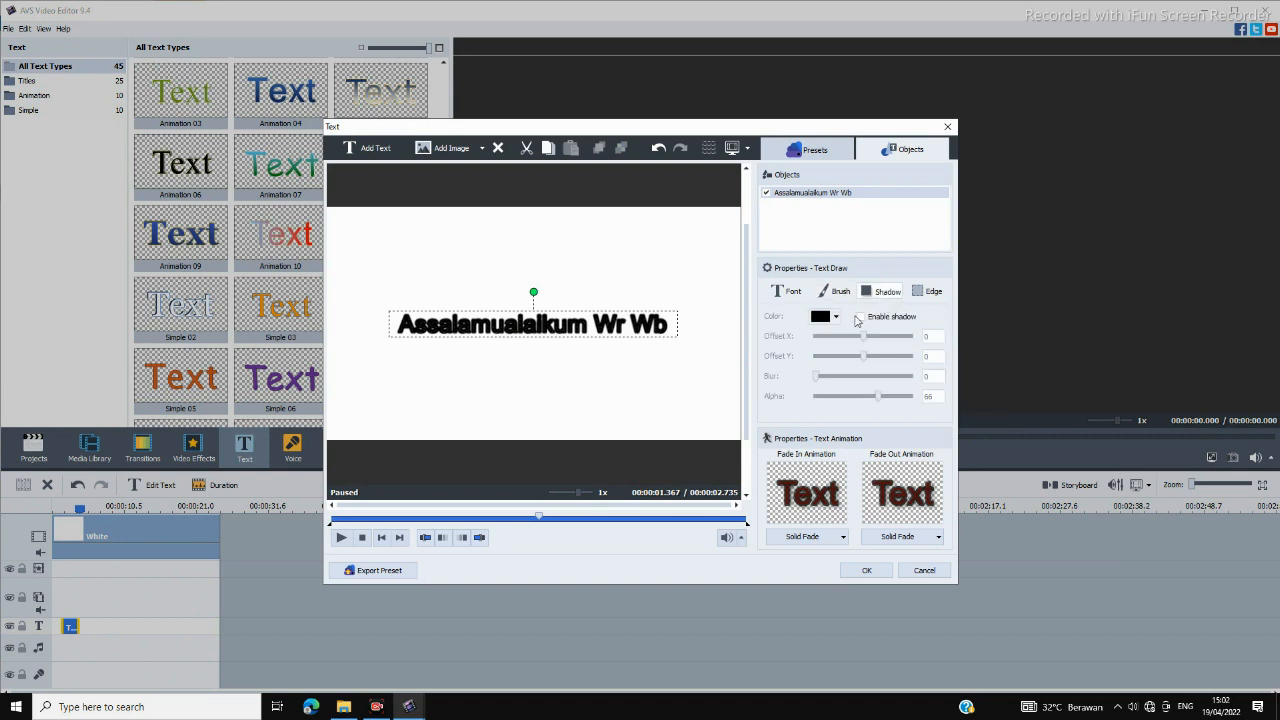
pyautogui.click(930, 292)
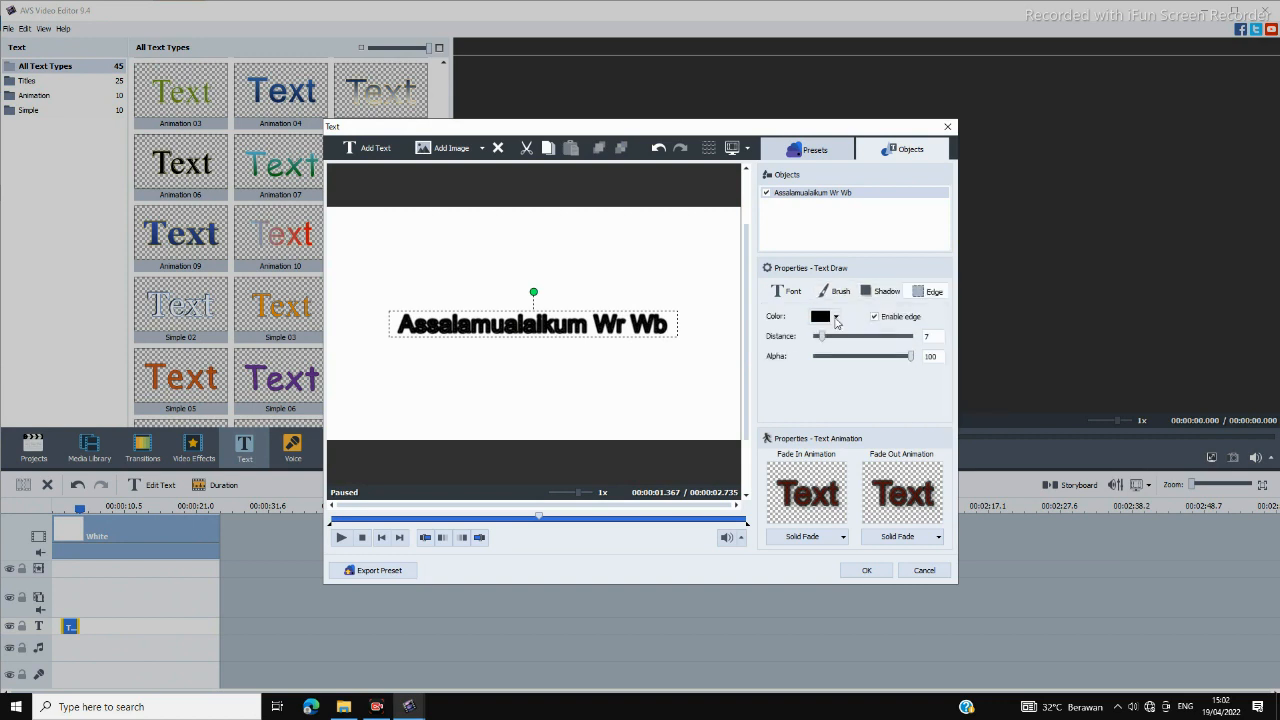
pyautogui.click(836, 317)
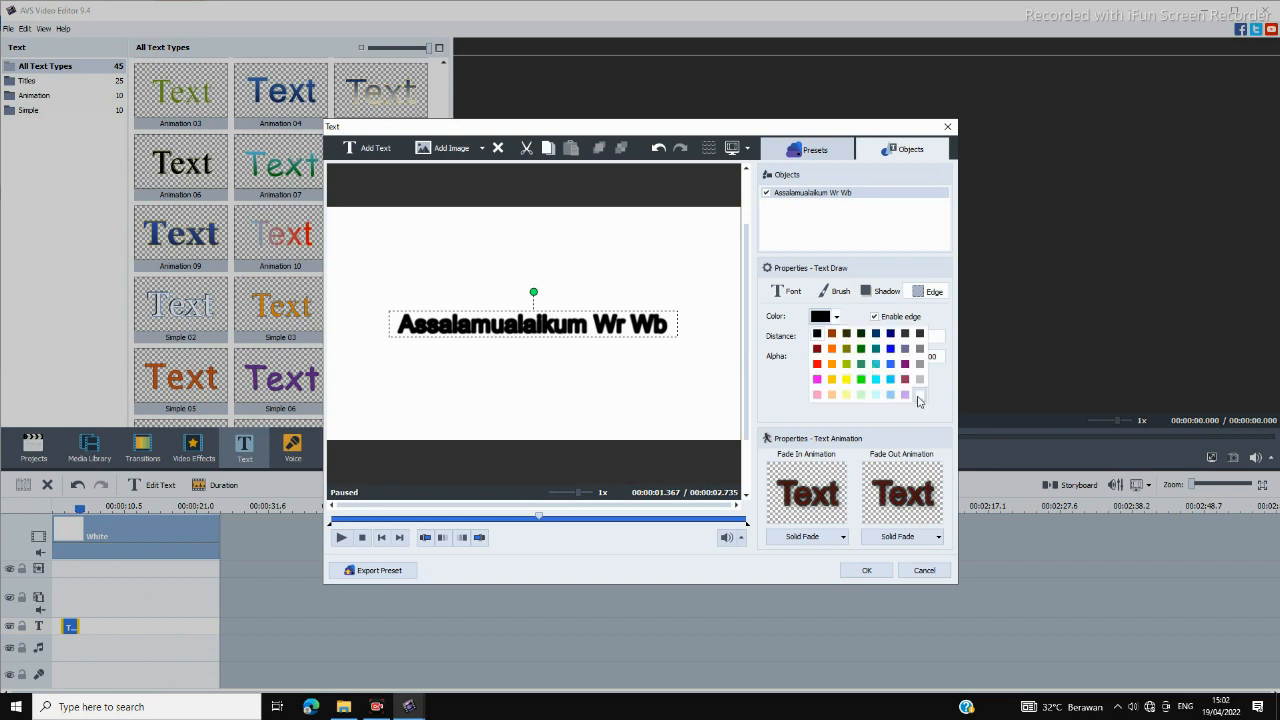
pyautogui.click(919, 397)
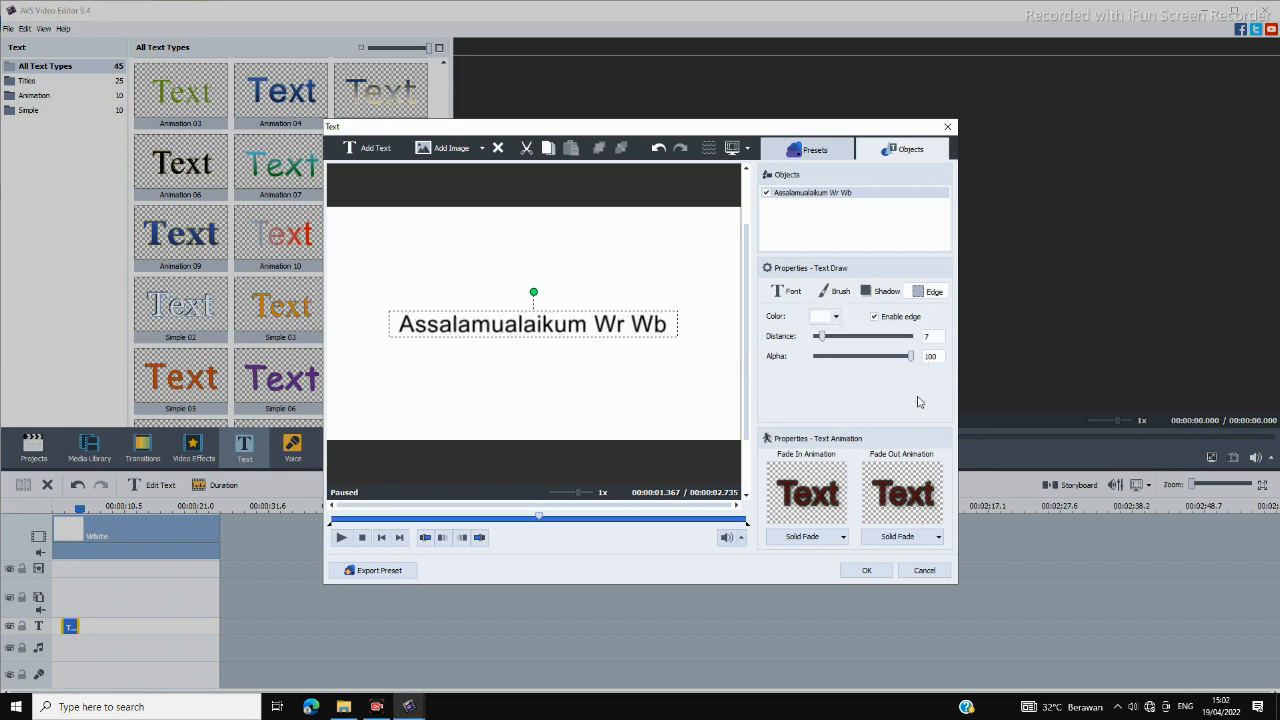
pyautogui.click(502, 398)
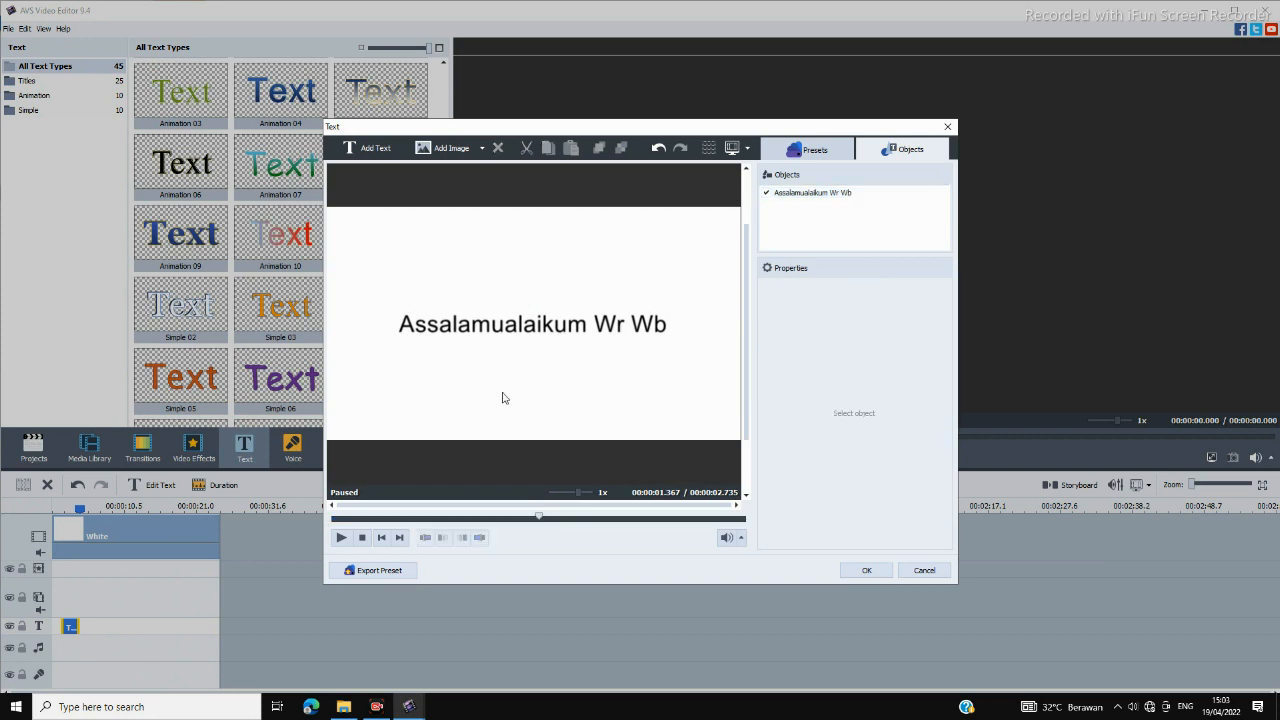
# Apply the Machine Typing fade-in animation to the greeting text and keep Solid Fade as its fade-out
pyautogui.click(486, 327)
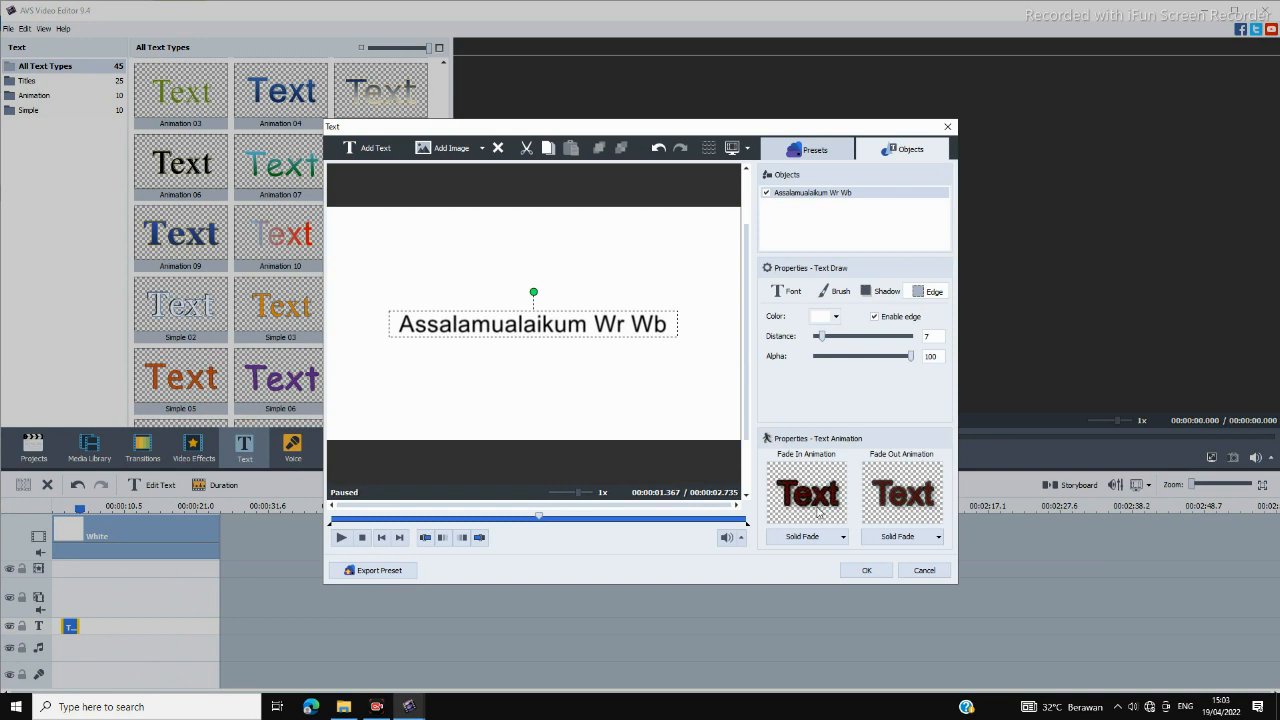
pyautogui.click(843, 537)
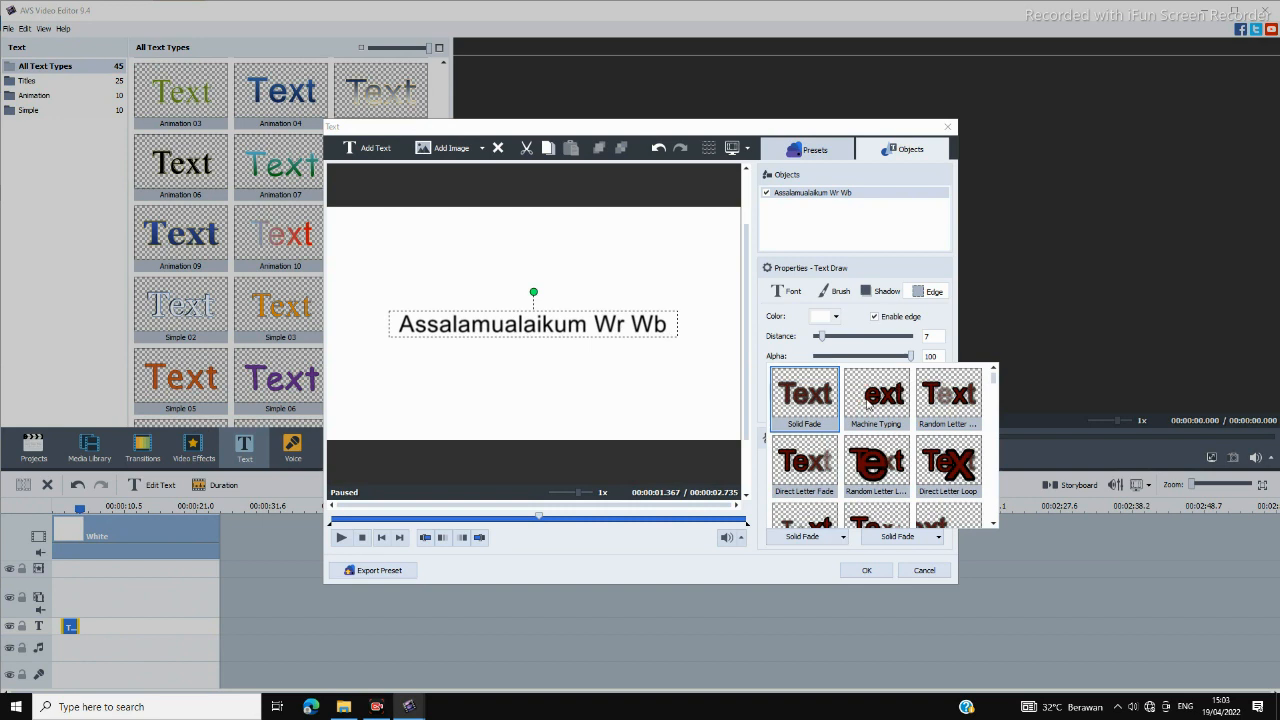
pyautogui.click(866, 401)
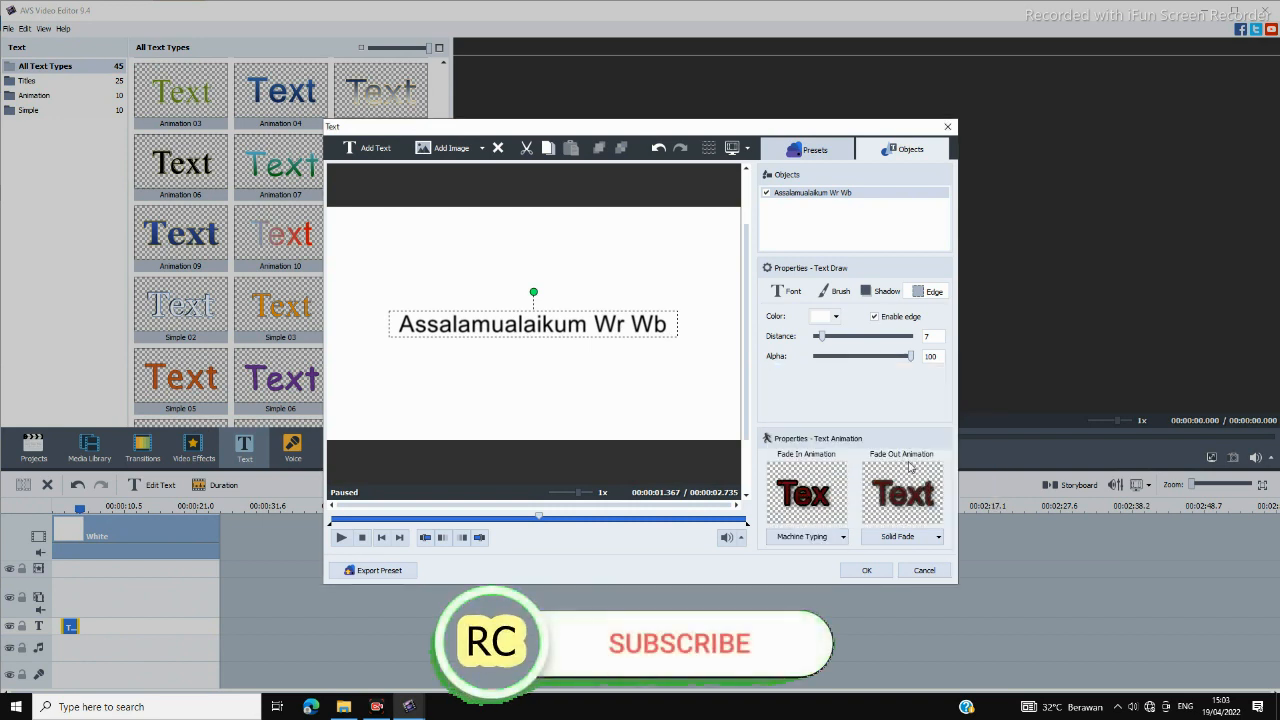
pyautogui.click(939, 538)
pyautogui.click(939, 538)
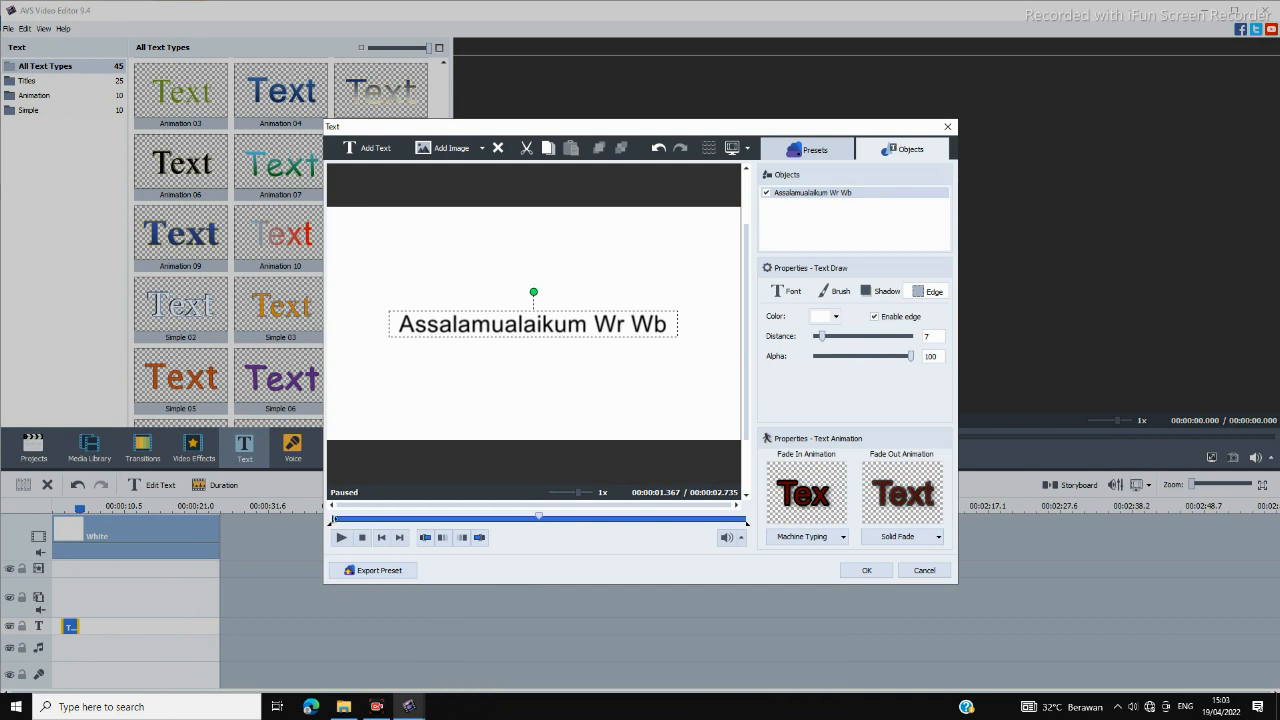
# Lengthen the greeting's fade-in and fade-out, starting the fade-out at about 2.25 seconds, and preview the animation
pyautogui.moveTo(333, 520); pyautogui.dragTo(386, 521)
pyautogui.moveTo(744, 521); pyautogui.dragTo(680, 521)
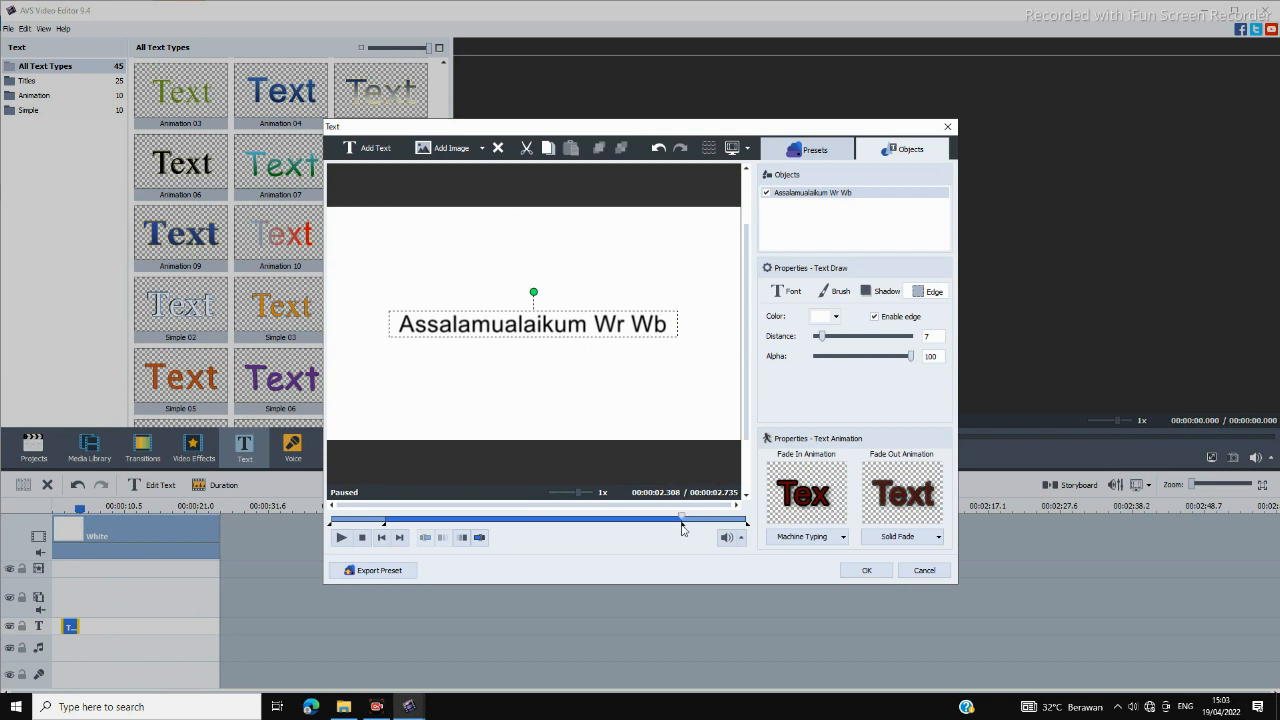
pyautogui.moveTo(680, 522); pyautogui.dragTo(672, 522)
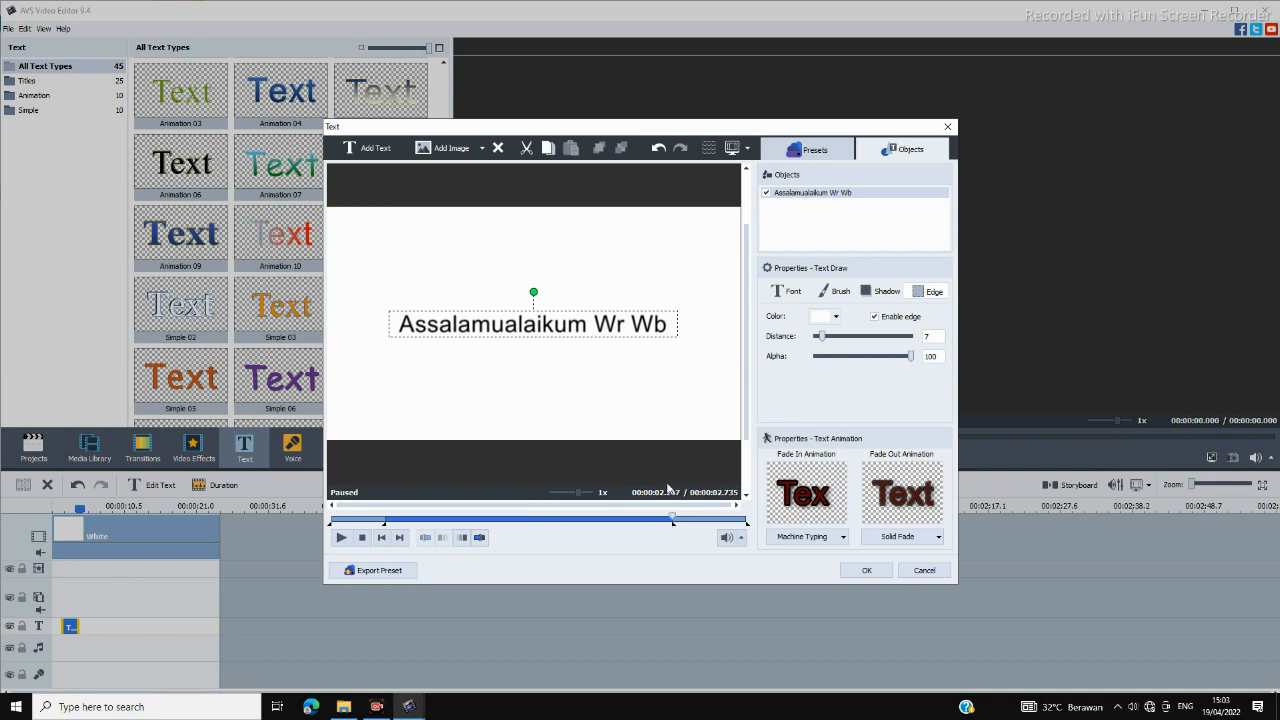
pyautogui.click(389, 520)
pyautogui.click(341, 538)
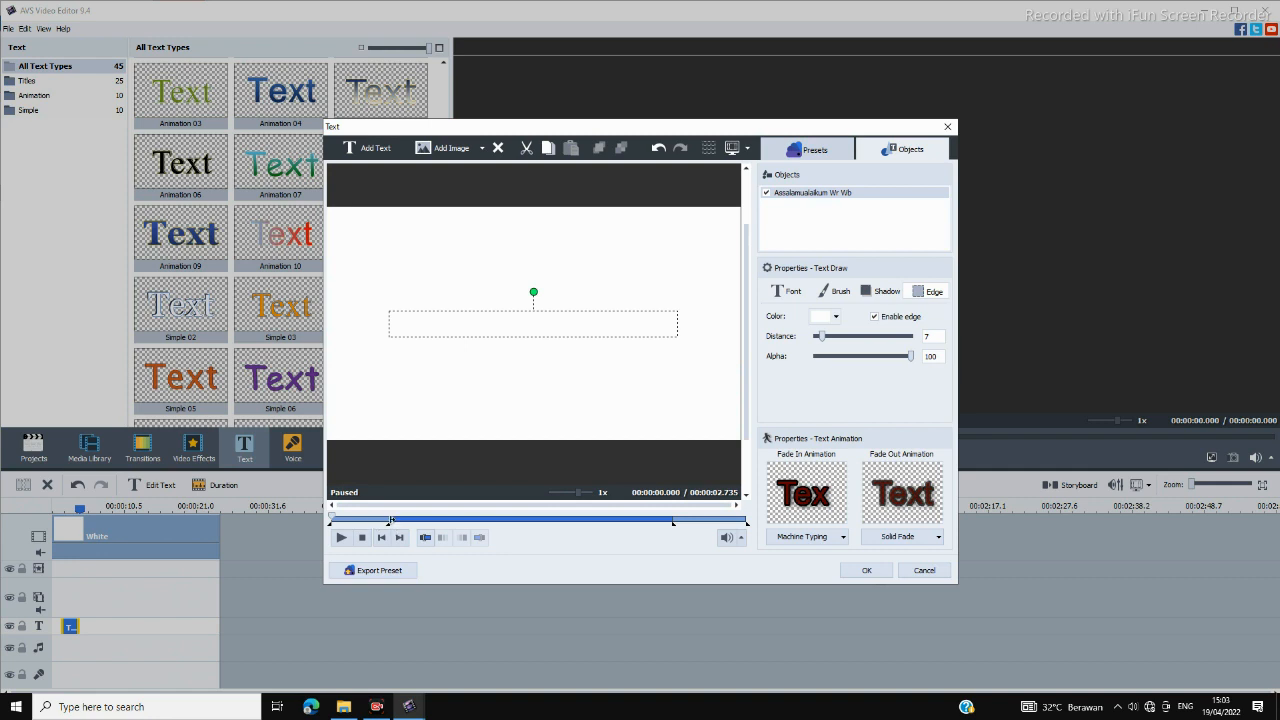
# Extend the greeting's fade-in to about 1.81 seconds and preview the animation
pyautogui.moveTo(390, 520); pyautogui.dragTo(492, 521)
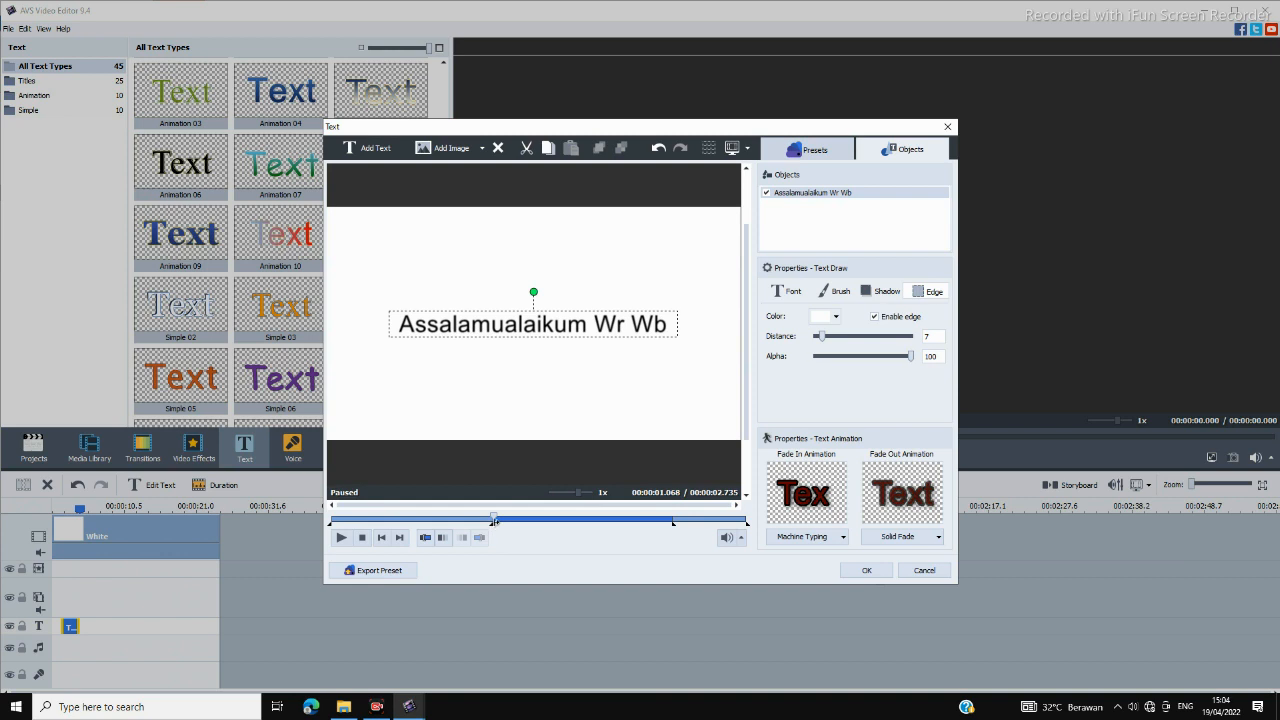
pyautogui.moveTo(494, 521); pyautogui.dragTo(605, 523)
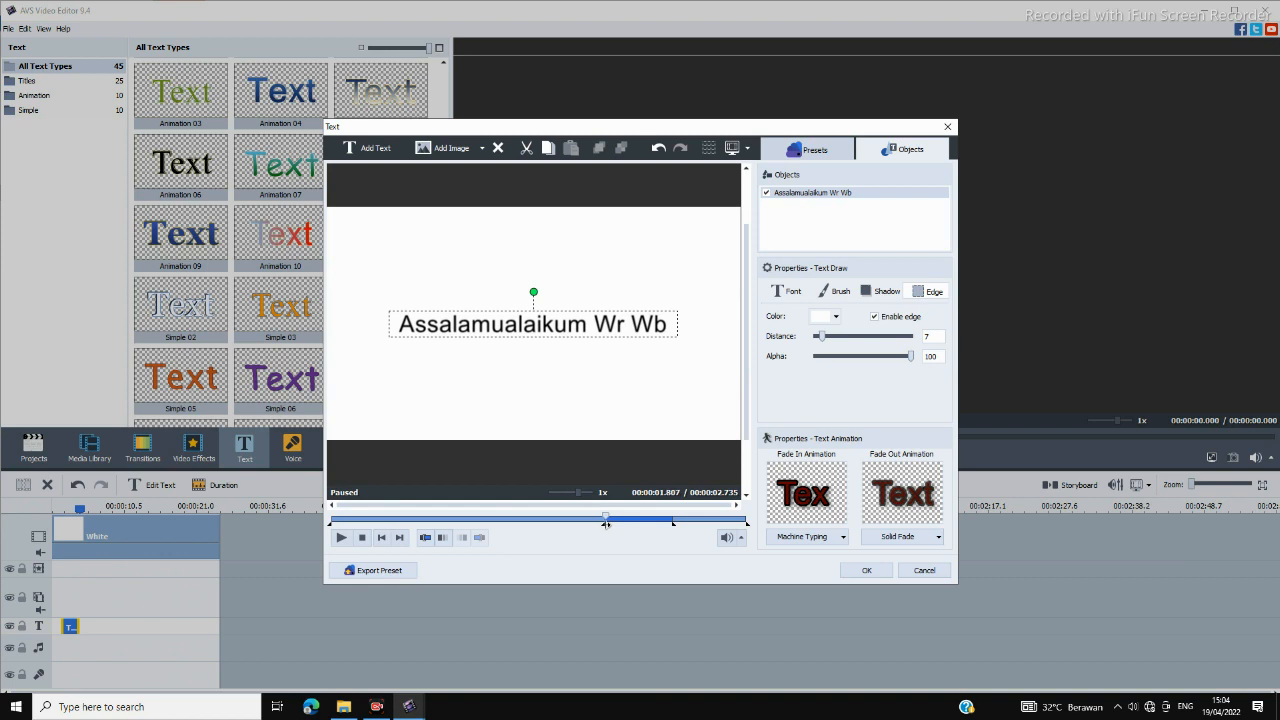
pyautogui.click(340, 537)
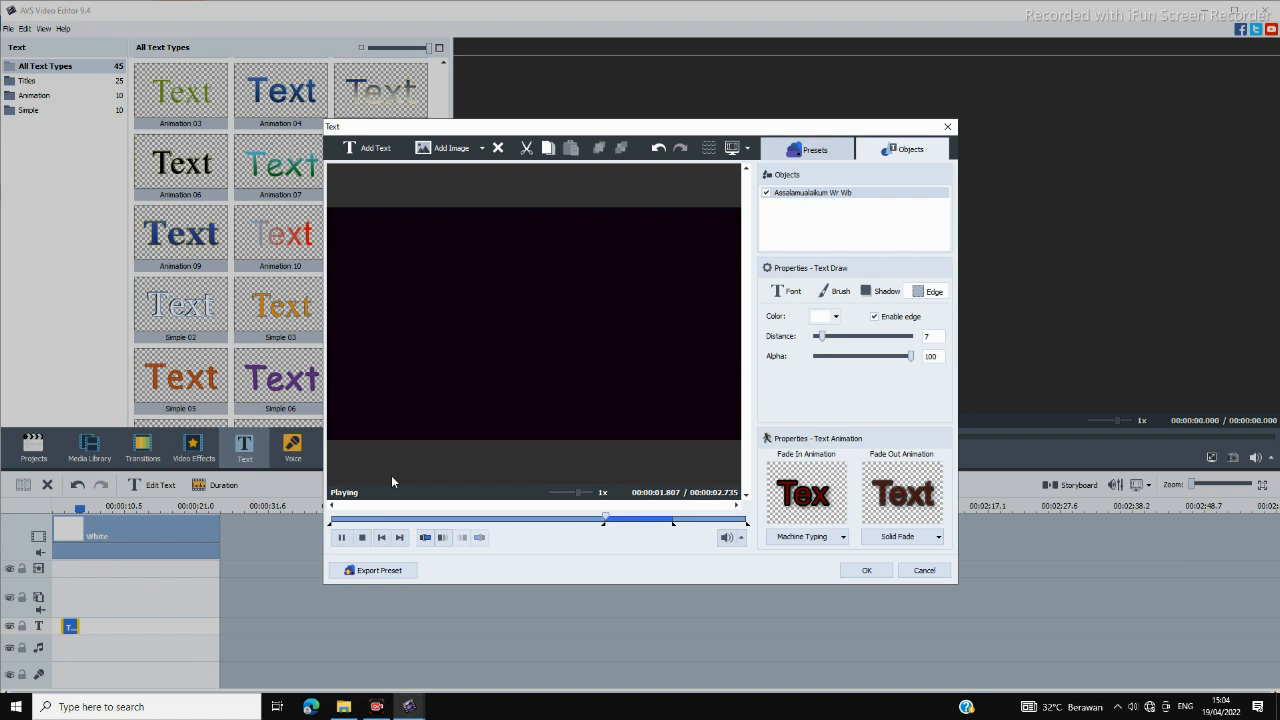
pyautogui.click(363, 538)
pyautogui.click(342, 538)
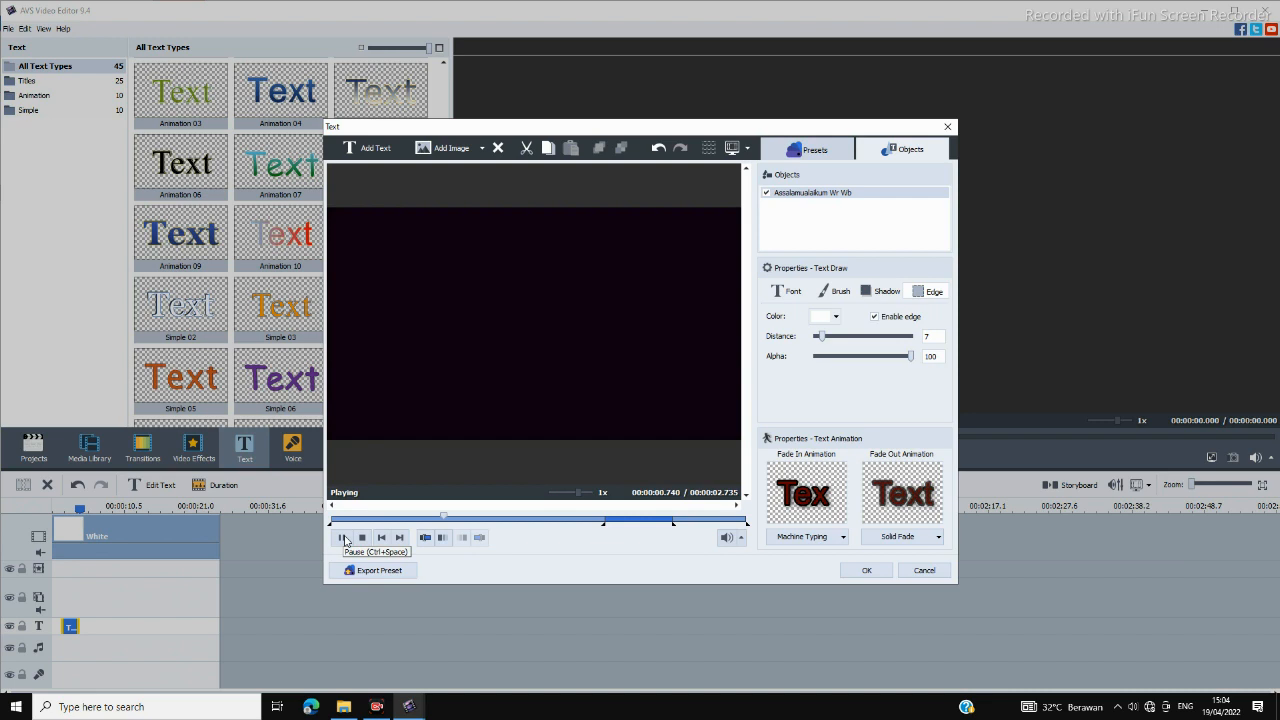
pyautogui.click(344, 538)
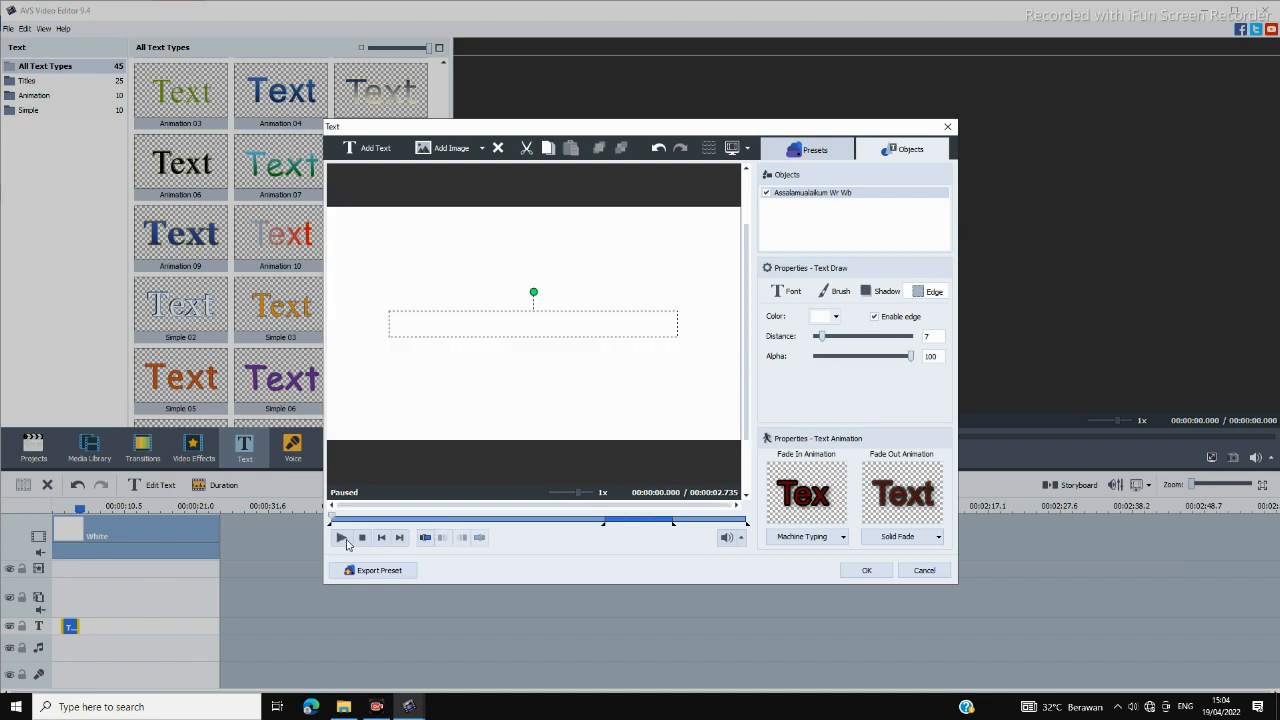
pyautogui.click(341, 538)
# Lengthen the greeting's fade-in in small increments to about 2.16 seconds, previewing the animation in between
pyautogui.moveTo(606, 520); pyautogui.dragTo(612, 520)
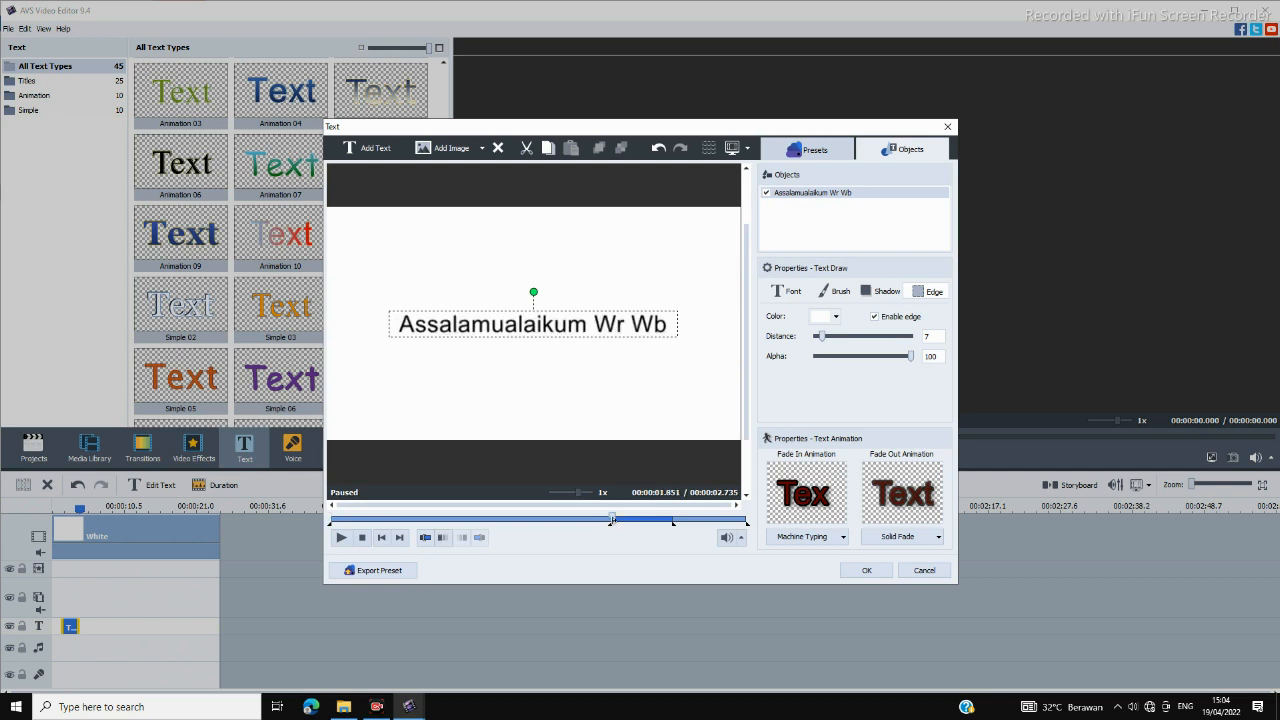
pyautogui.click(341, 538)
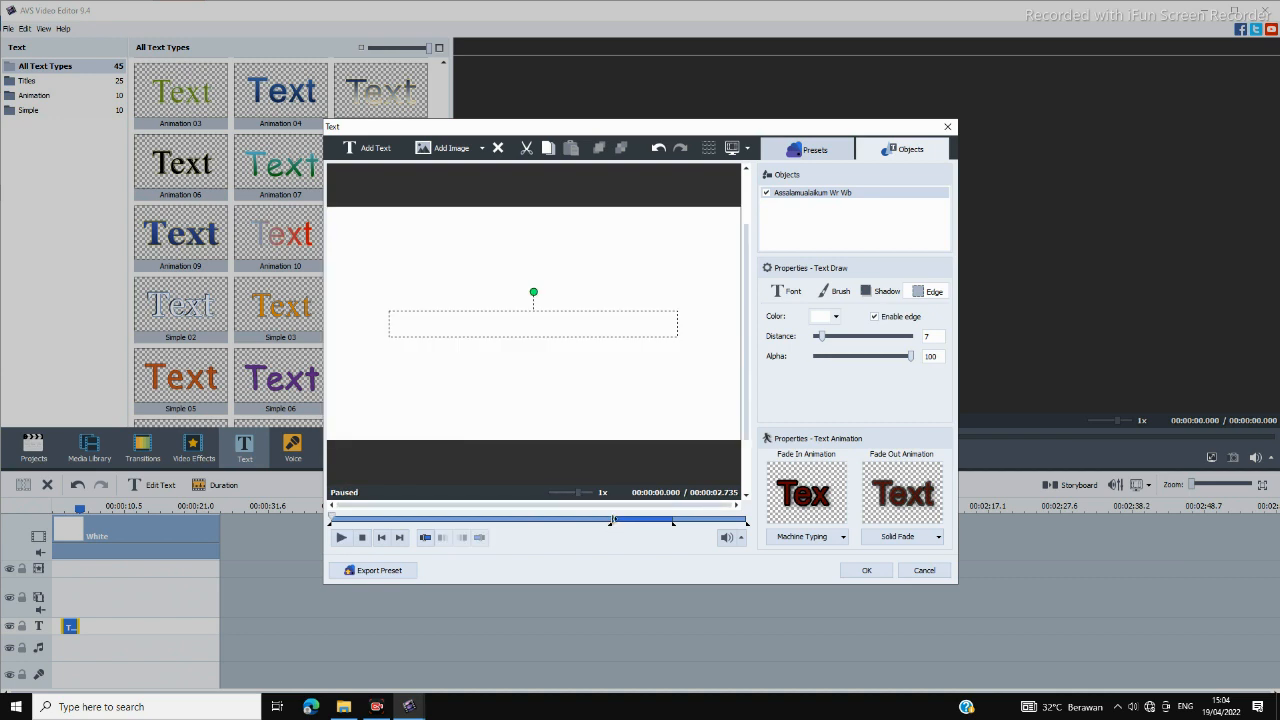
pyautogui.moveTo(614, 520); pyautogui.dragTo(632, 521)
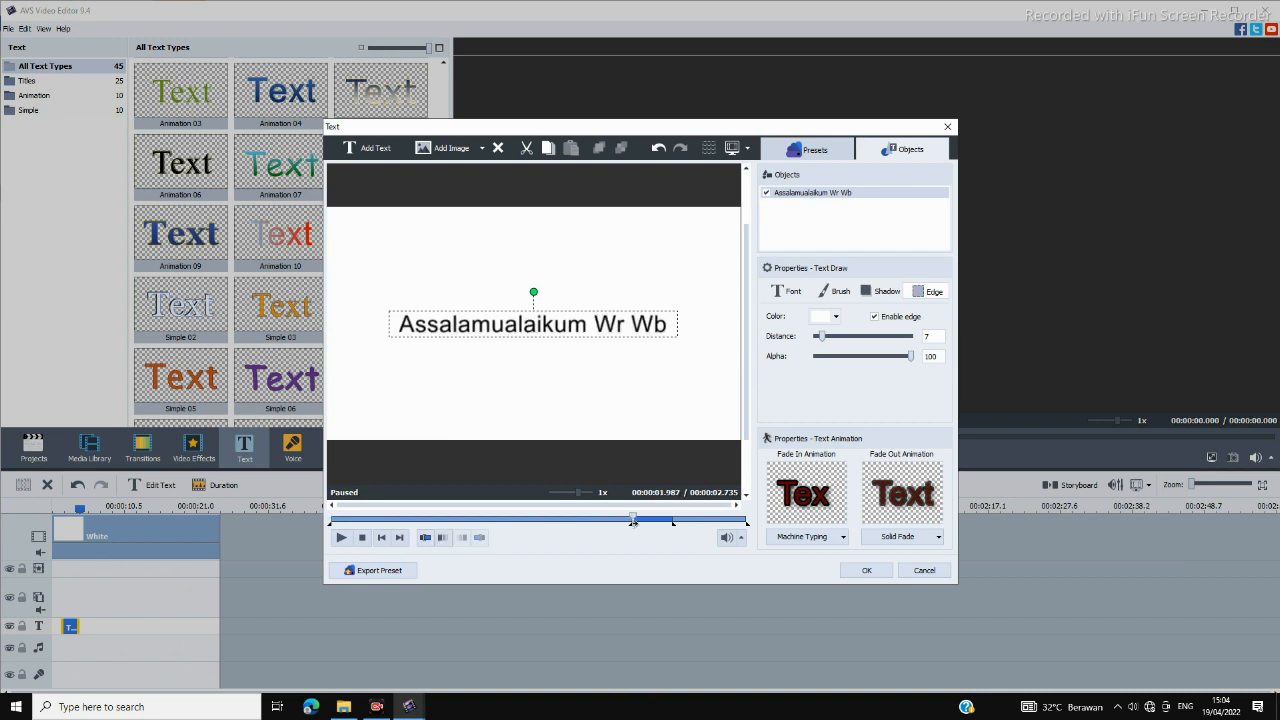
pyautogui.click(362, 540)
pyautogui.click(340, 538)
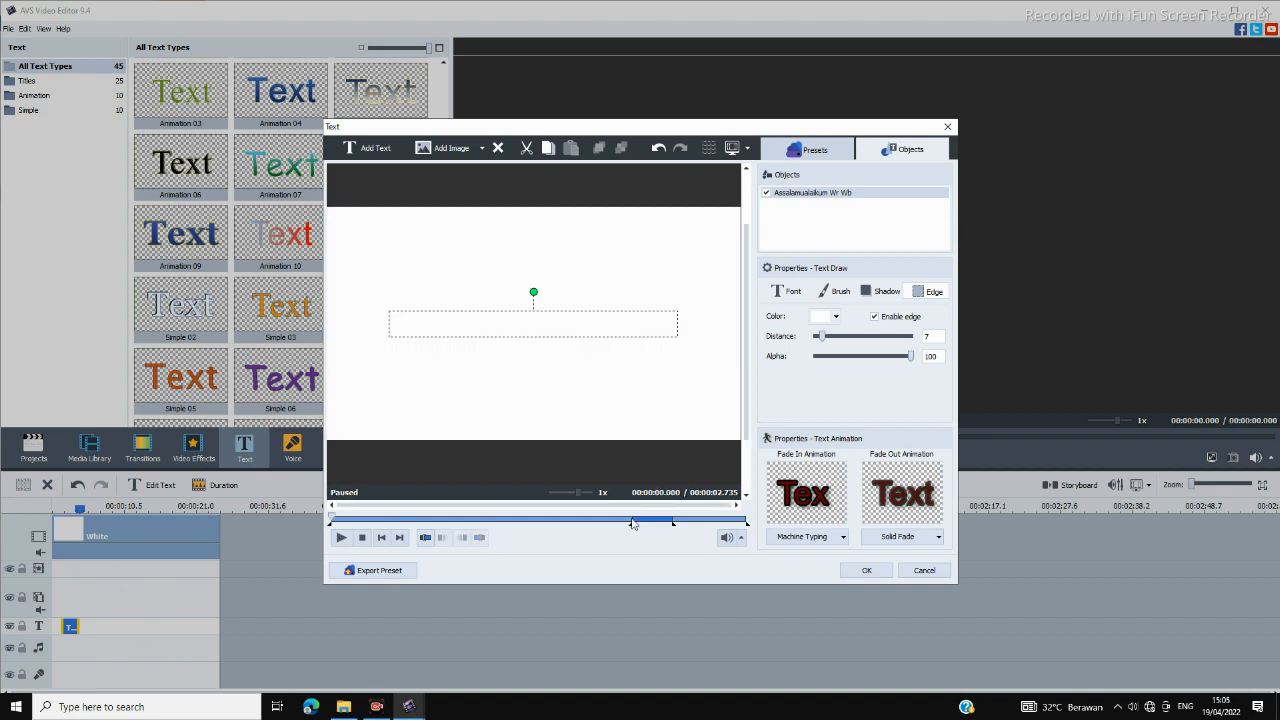
pyautogui.moveTo(632, 523); pyautogui.dragTo(658, 522)
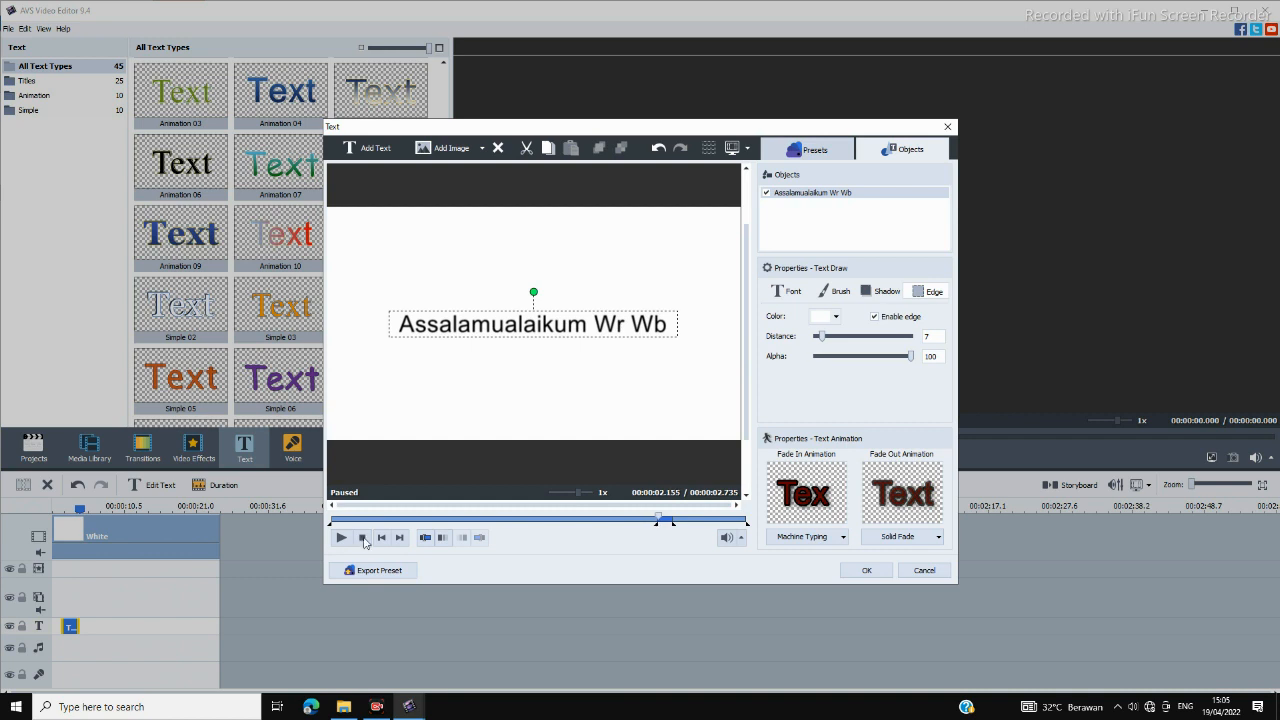
pyautogui.click(364, 539)
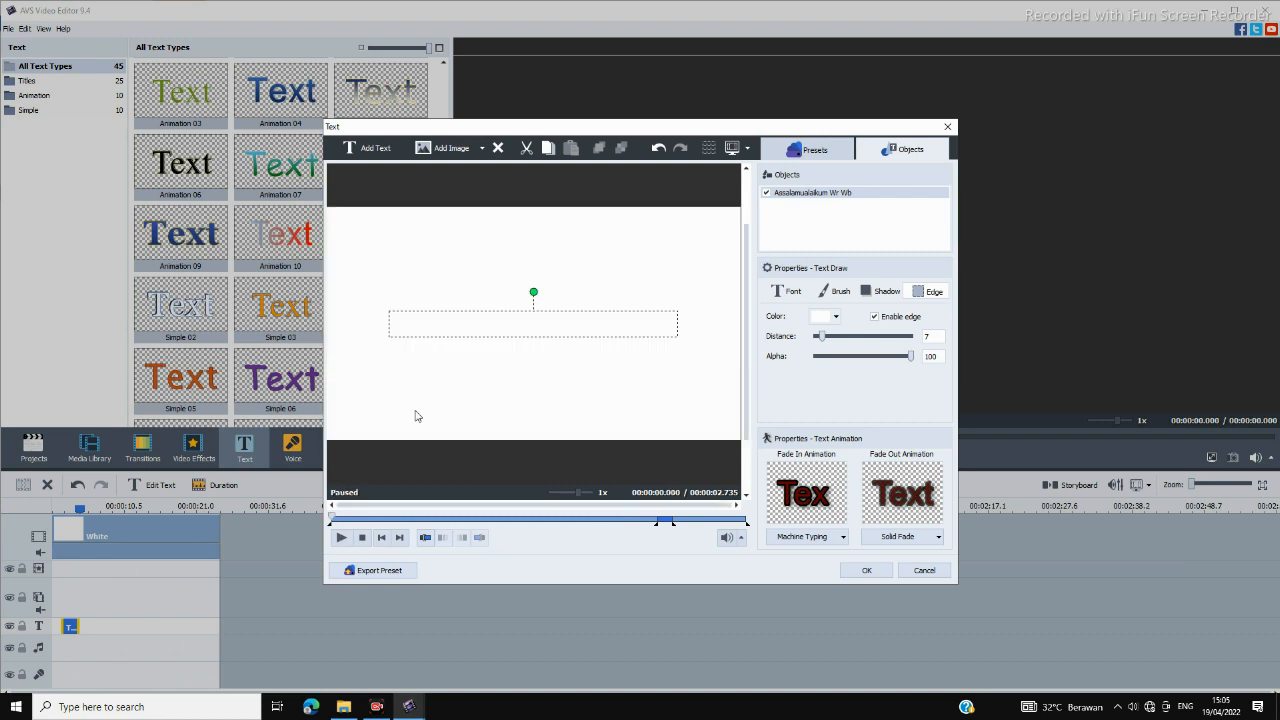
# Move the start of the greeting text's appearance slightly after the beginning of its clip
pyautogui.moveTo(339, 522); pyautogui.dragTo(345, 521)
pyautogui.click(344, 521)
pyautogui.moveTo(344, 520); pyautogui.dragTo(358, 519)
pyautogui.click(344, 520)
pyautogui.click(362, 535)
pyautogui.click(361, 539)
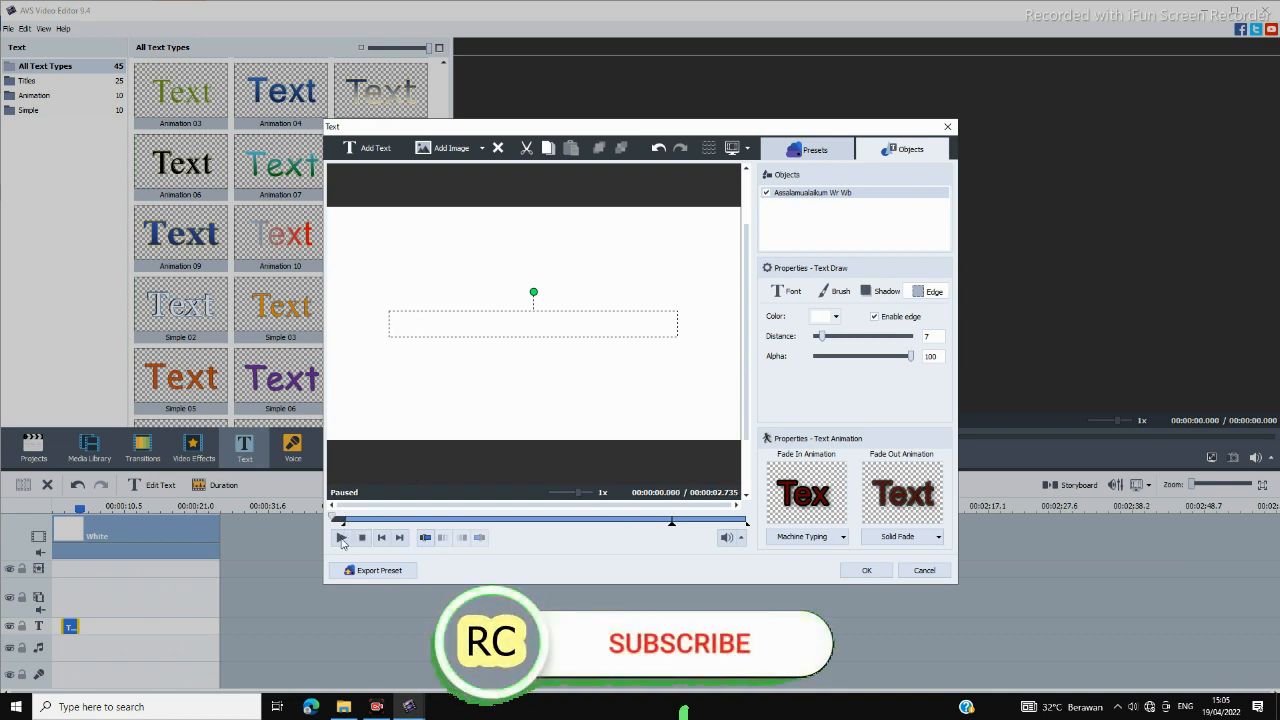
# Preview the greeting's retimed animation and accept the text settings
pyautogui.click(341, 539)
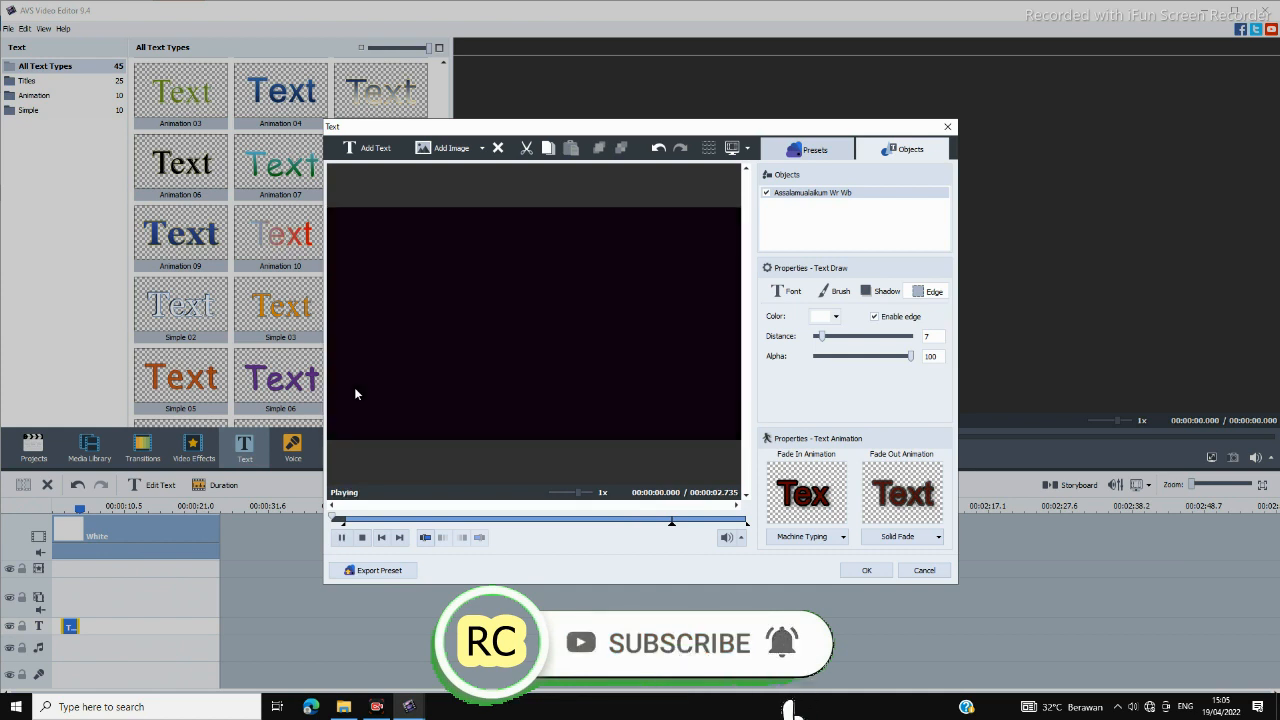
pyautogui.click(342, 538)
pyautogui.click(341, 538)
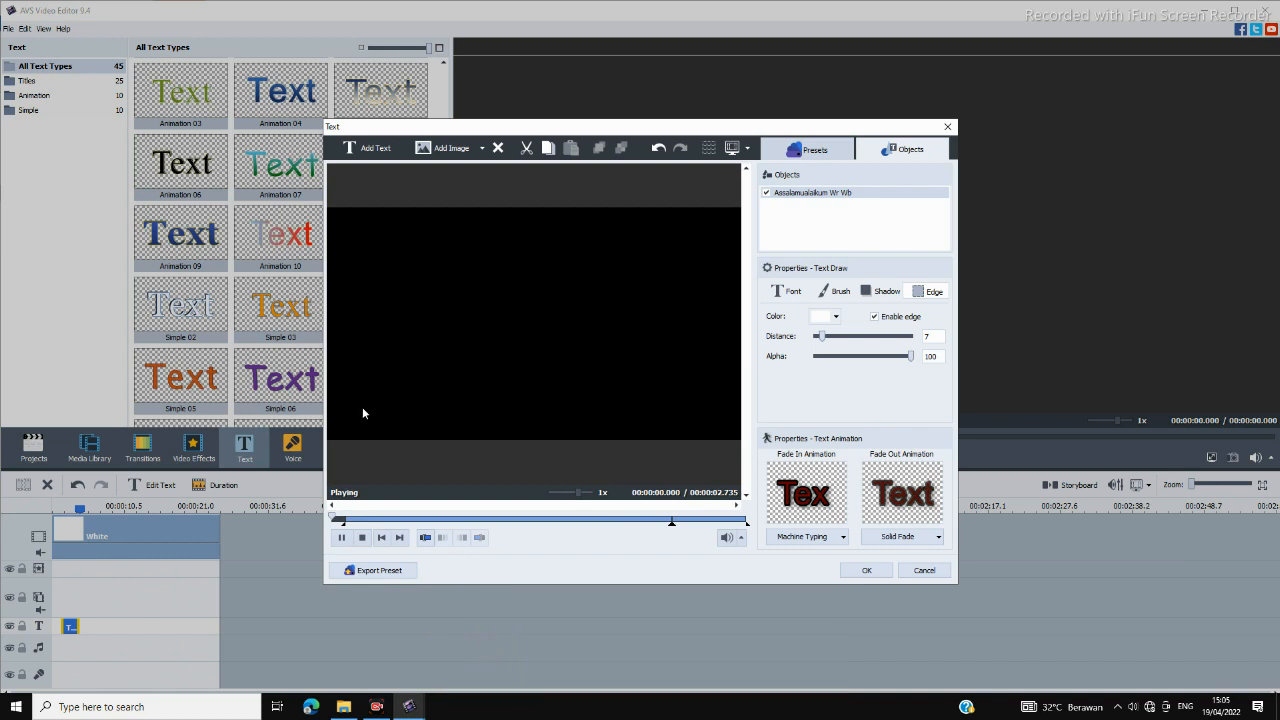
pyautogui.click(363, 535)
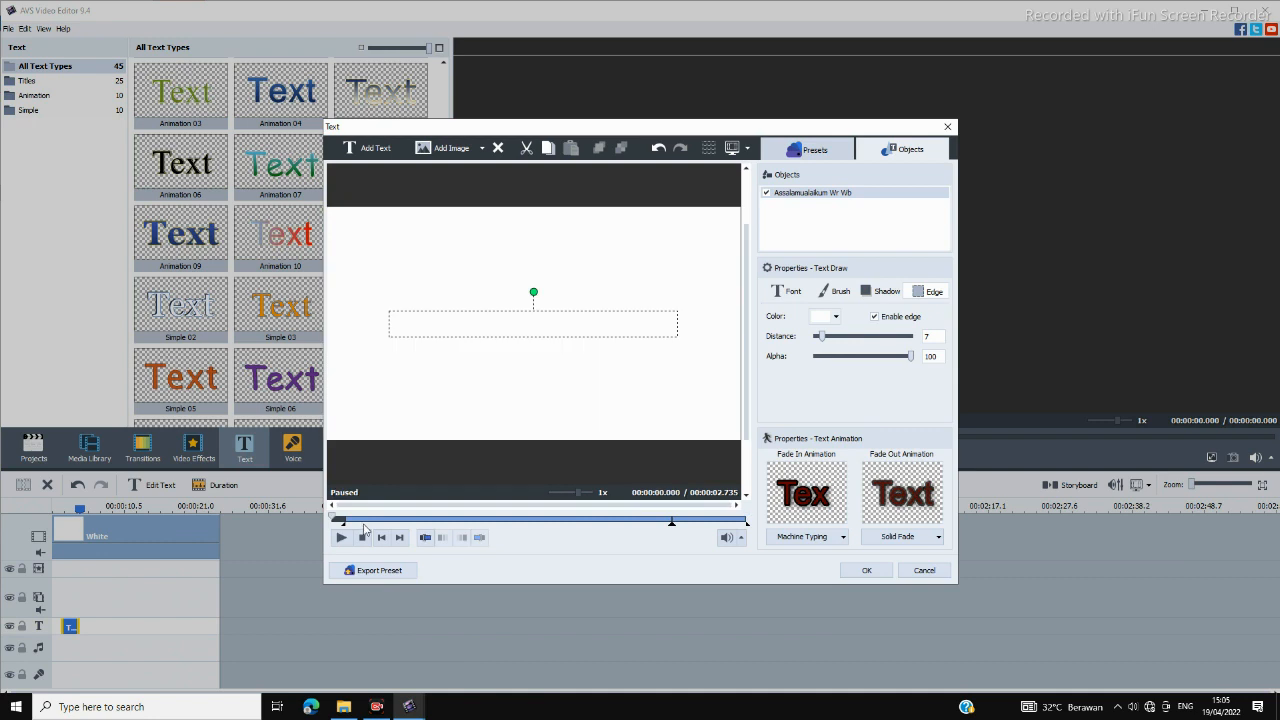
pyautogui.click(867, 571)
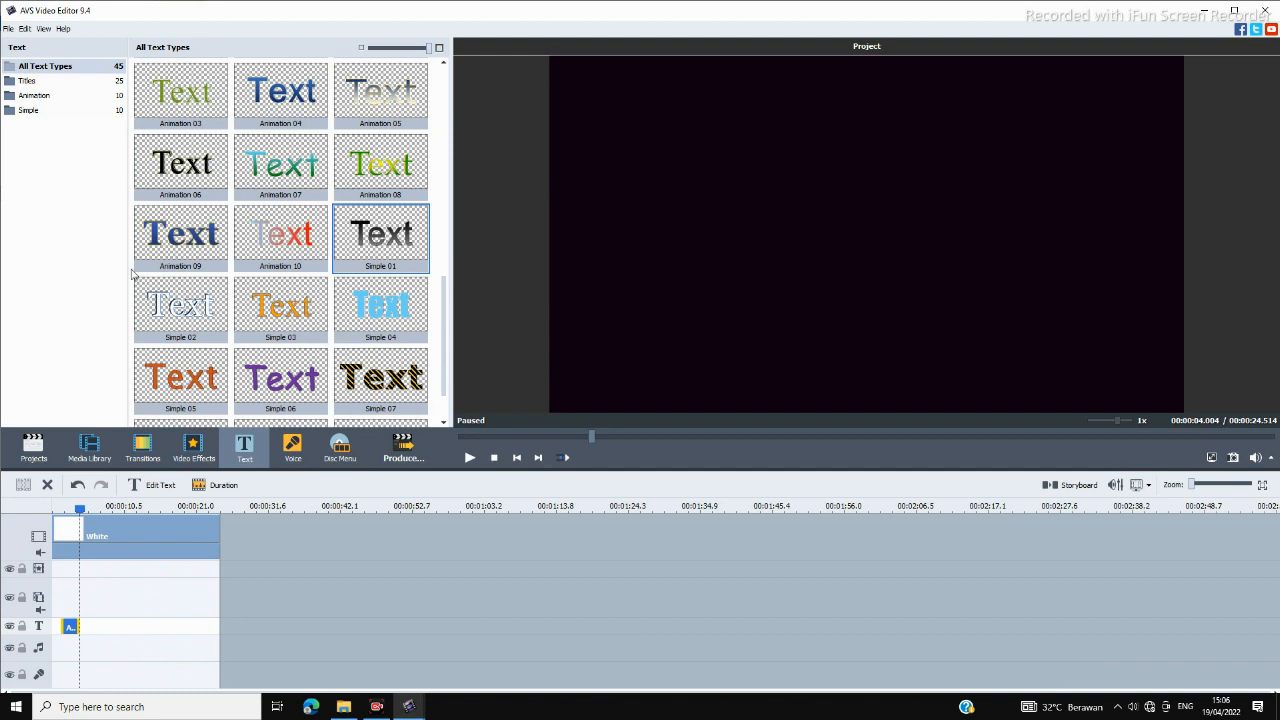
# Import efek suara mesin ketik-720p.mp4 from the AVS4YOU folder into the current project's media
pyautogui.click(89, 450)
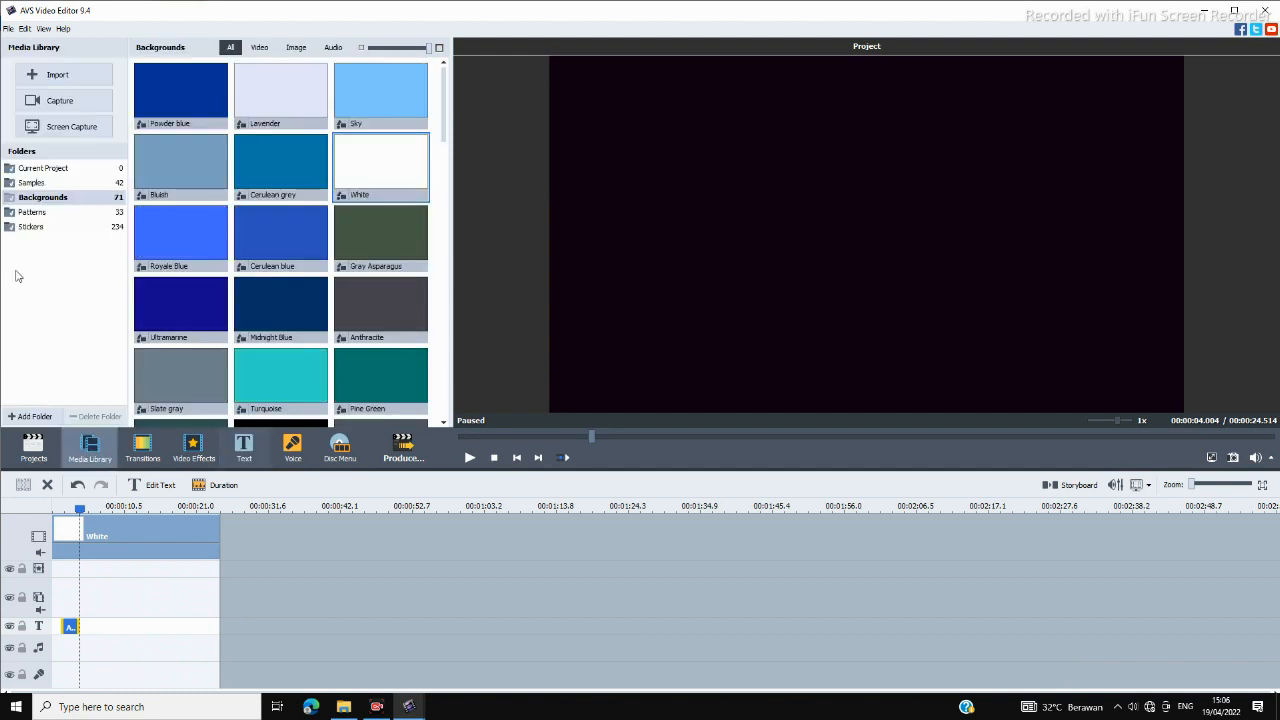
pyautogui.click(42, 170)
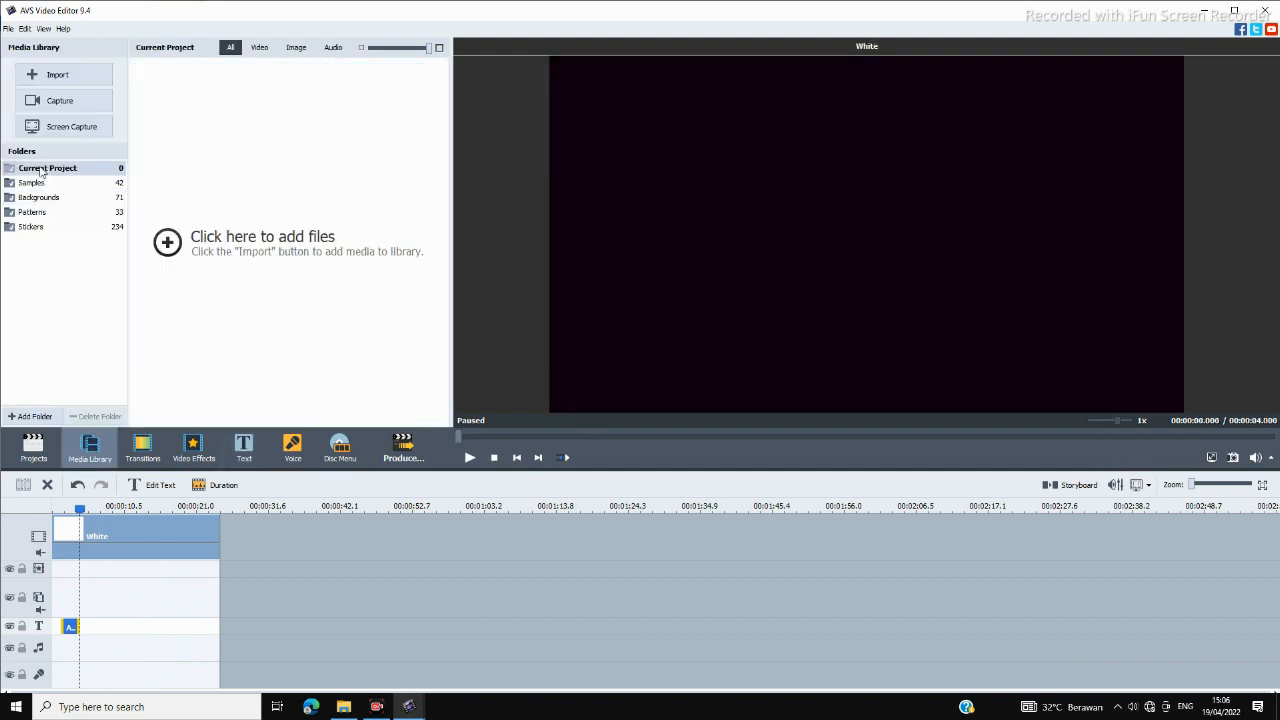
pyautogui.click(47, 75)
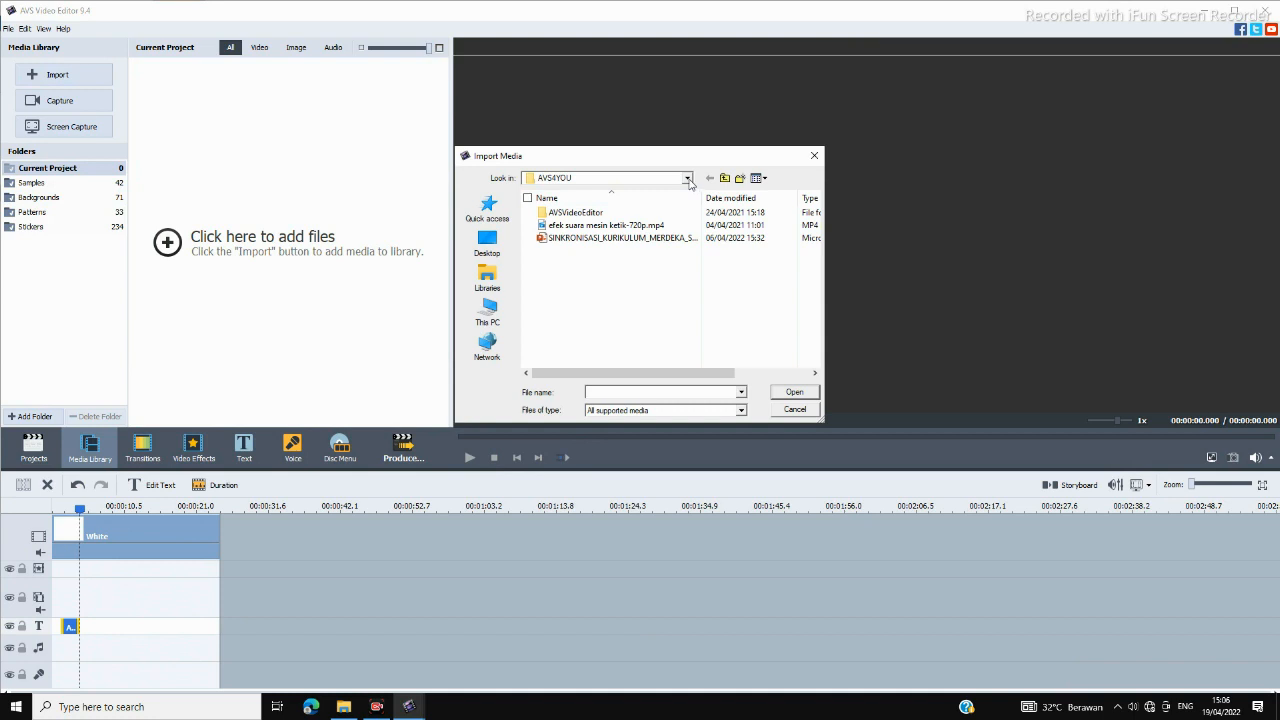
pyautogui.click(687, 178)
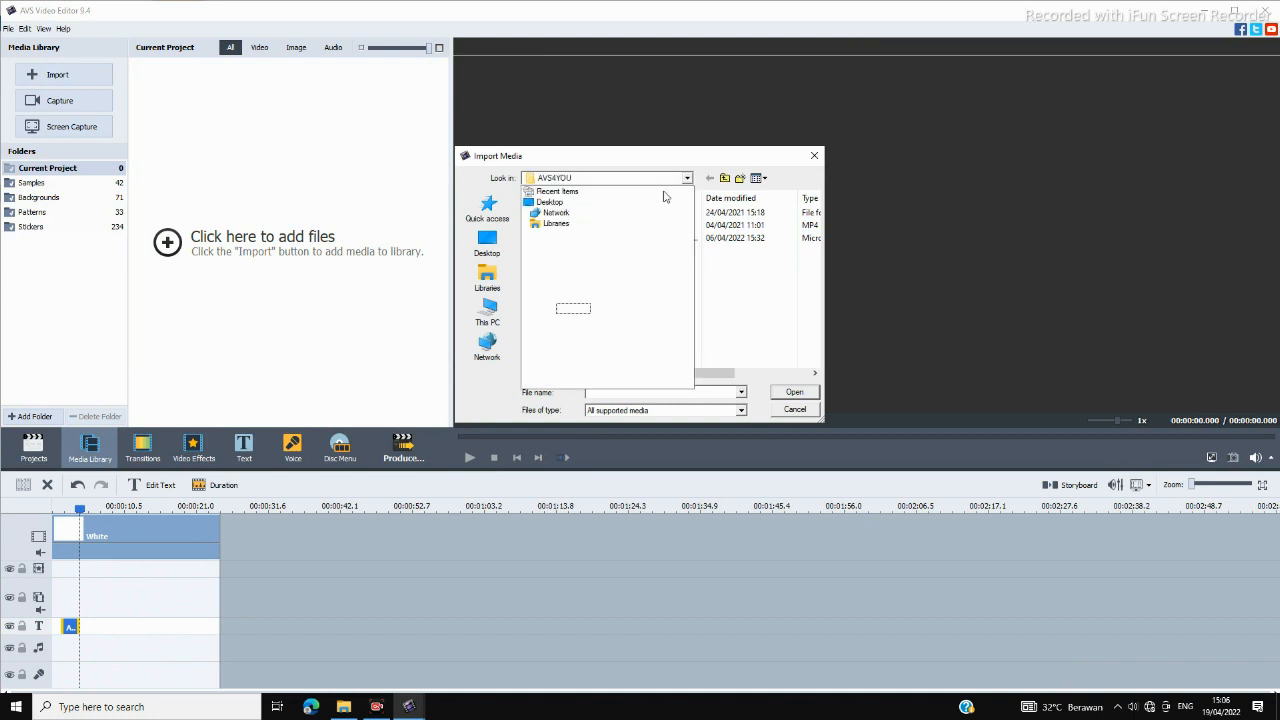
pyautogui.click(573, 308)
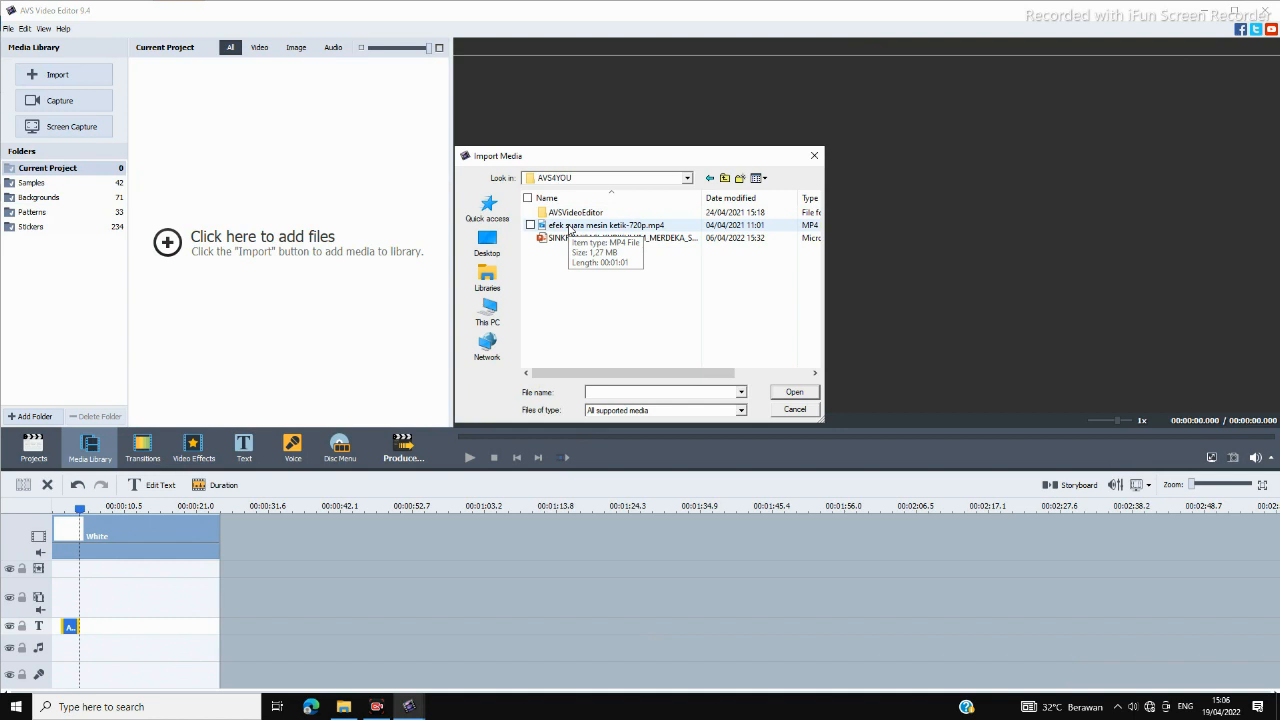
pyautogui.doubleClick(569, 226)
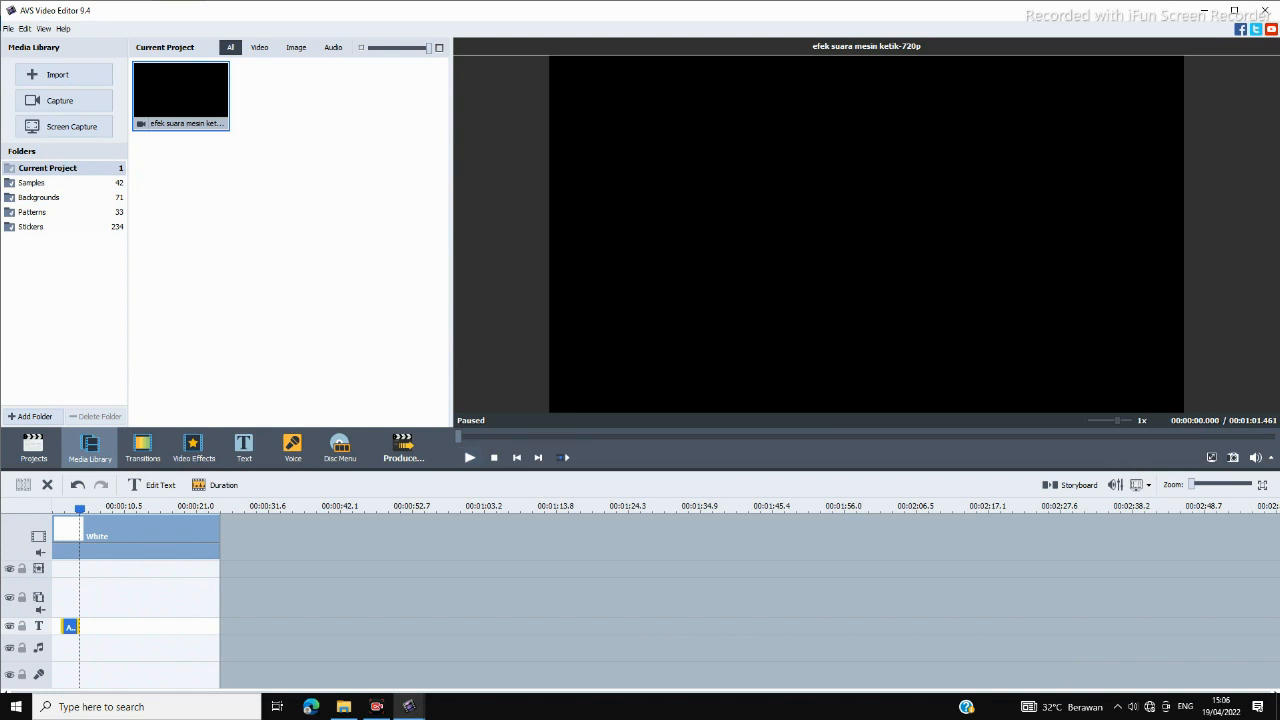
# Place the typewriter sound on the audio track, trim it to span the greeting text from about 1.27 to 4 seconds, and play it back
pyautogui.moveTo(166, 110); pyautogui.dragTo(473, 645)
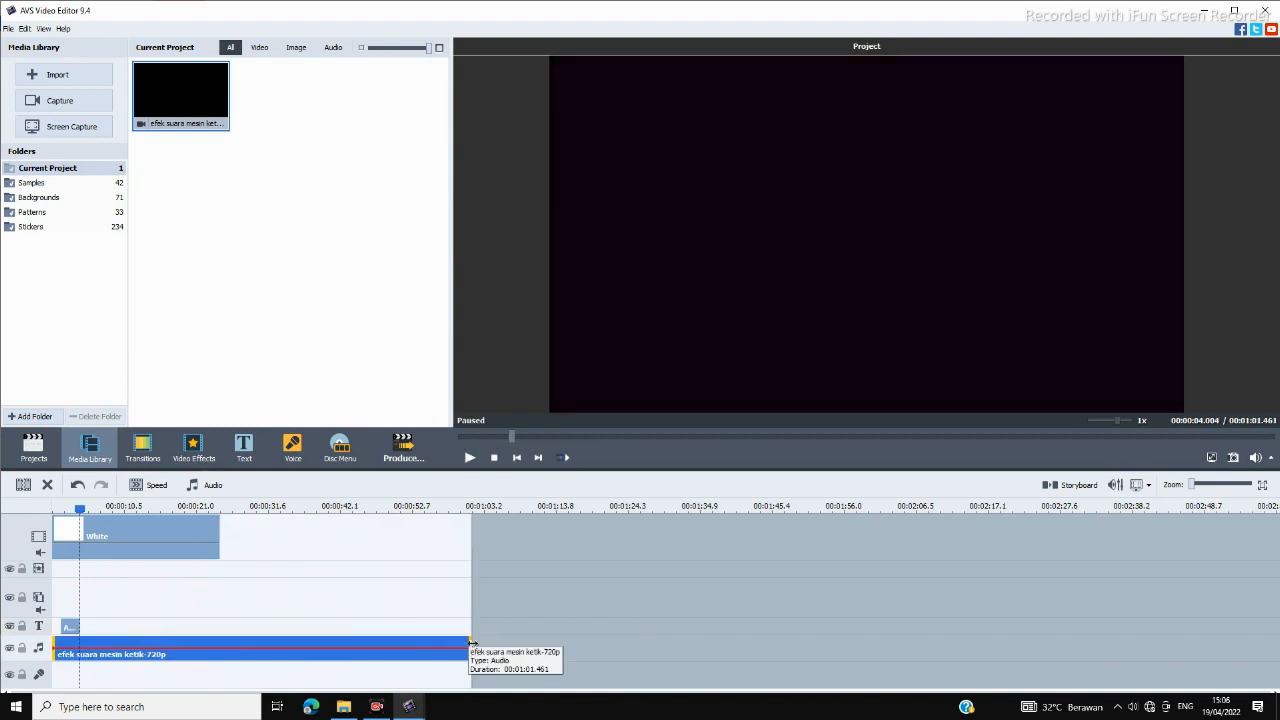
pyautogui.moveTo(472, 643); pyautogui.dragTo(58, 651)
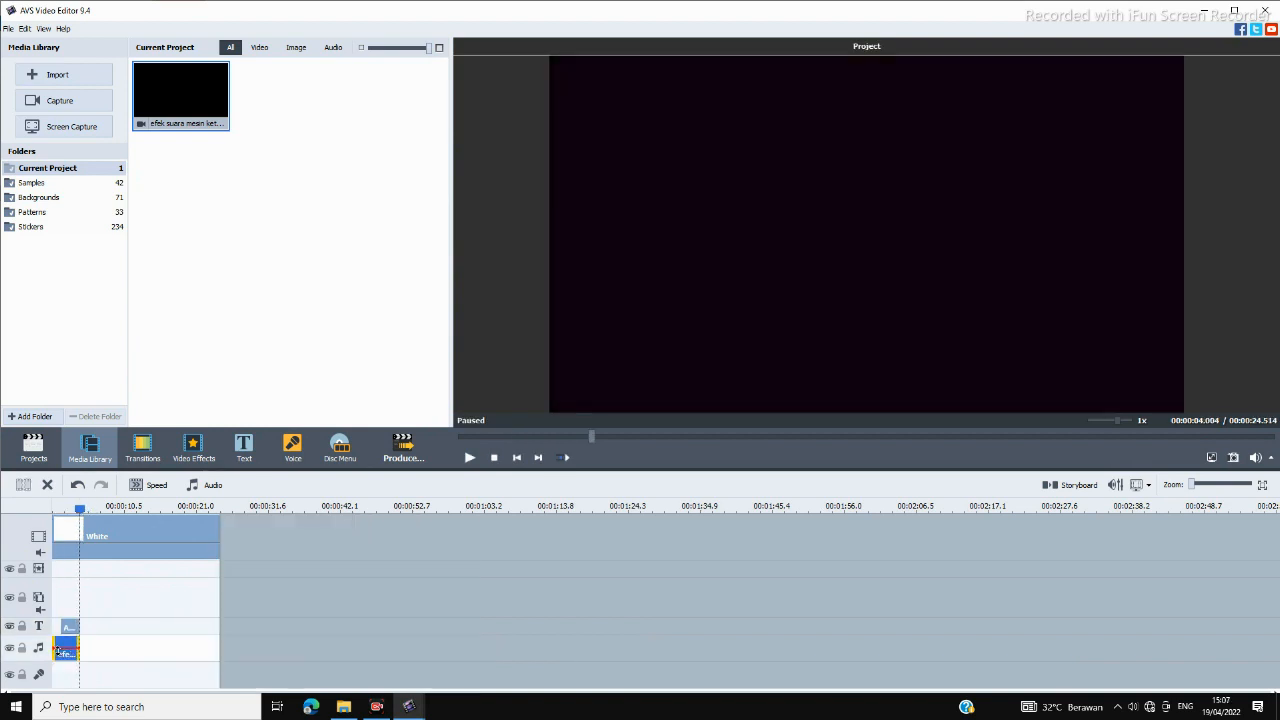
pyautogui.click(59, 649)
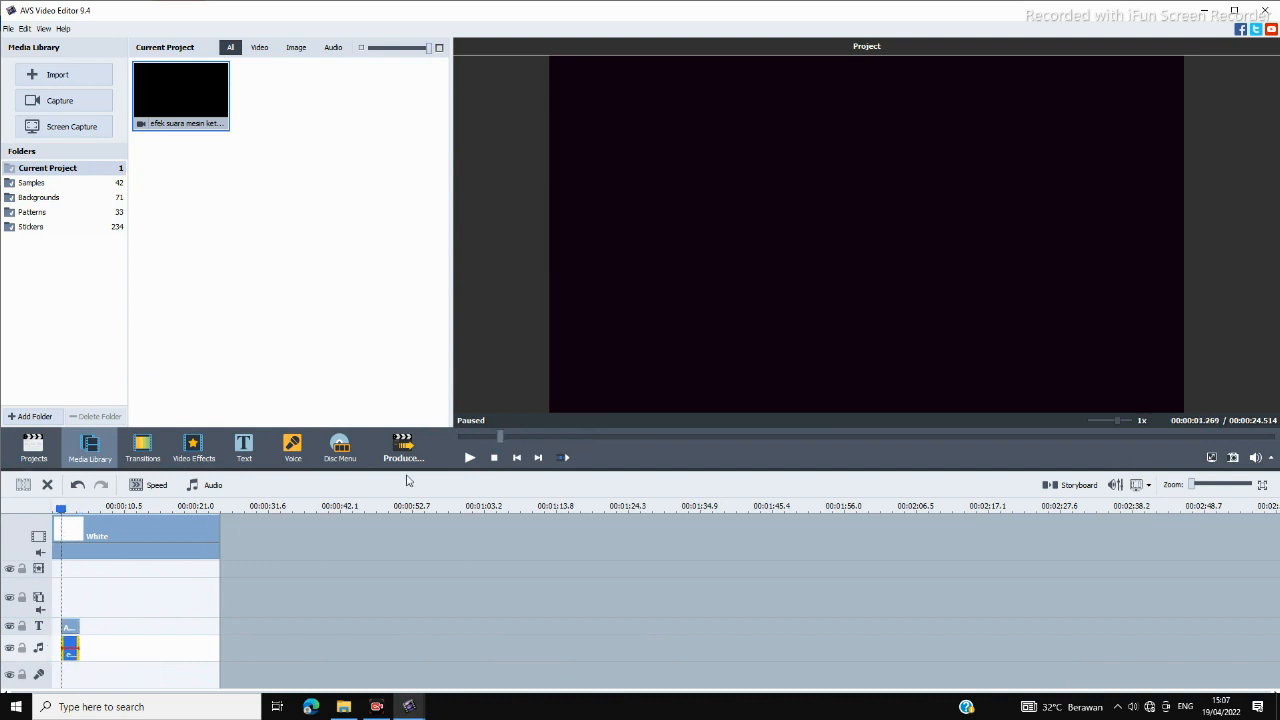
pyautogui.click(469, 457)
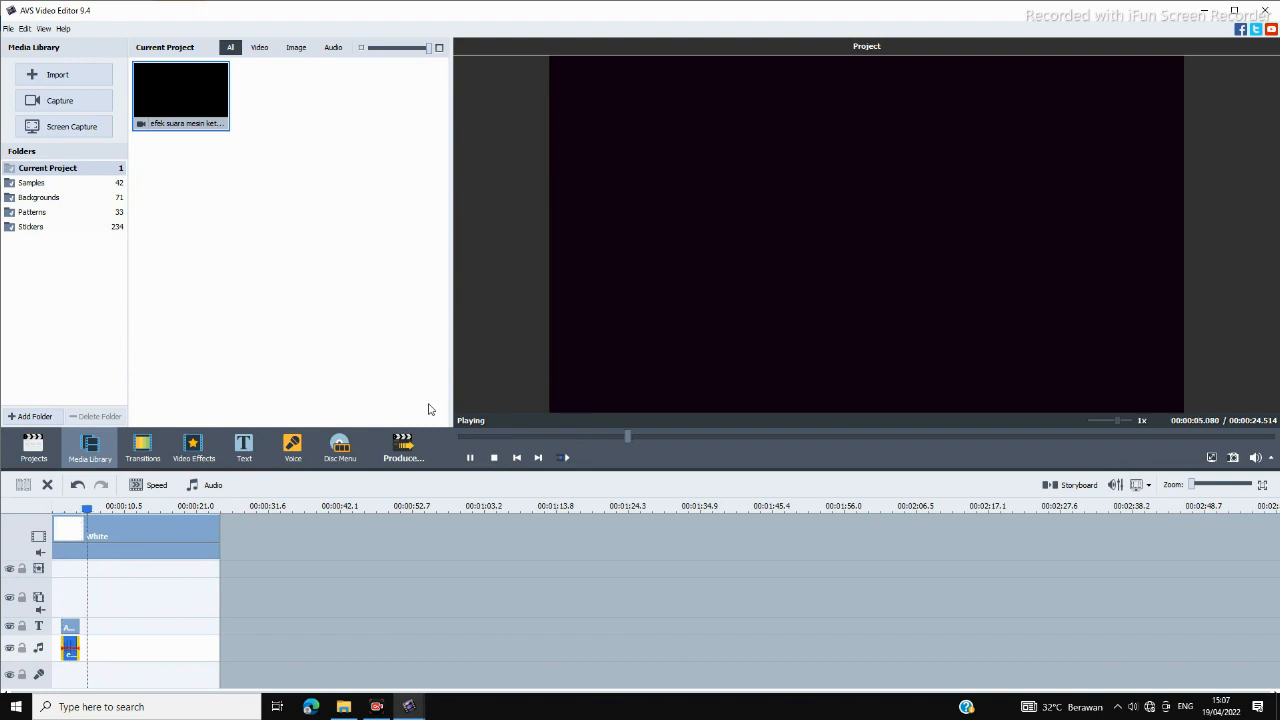
pyautogui.click(219, 535)
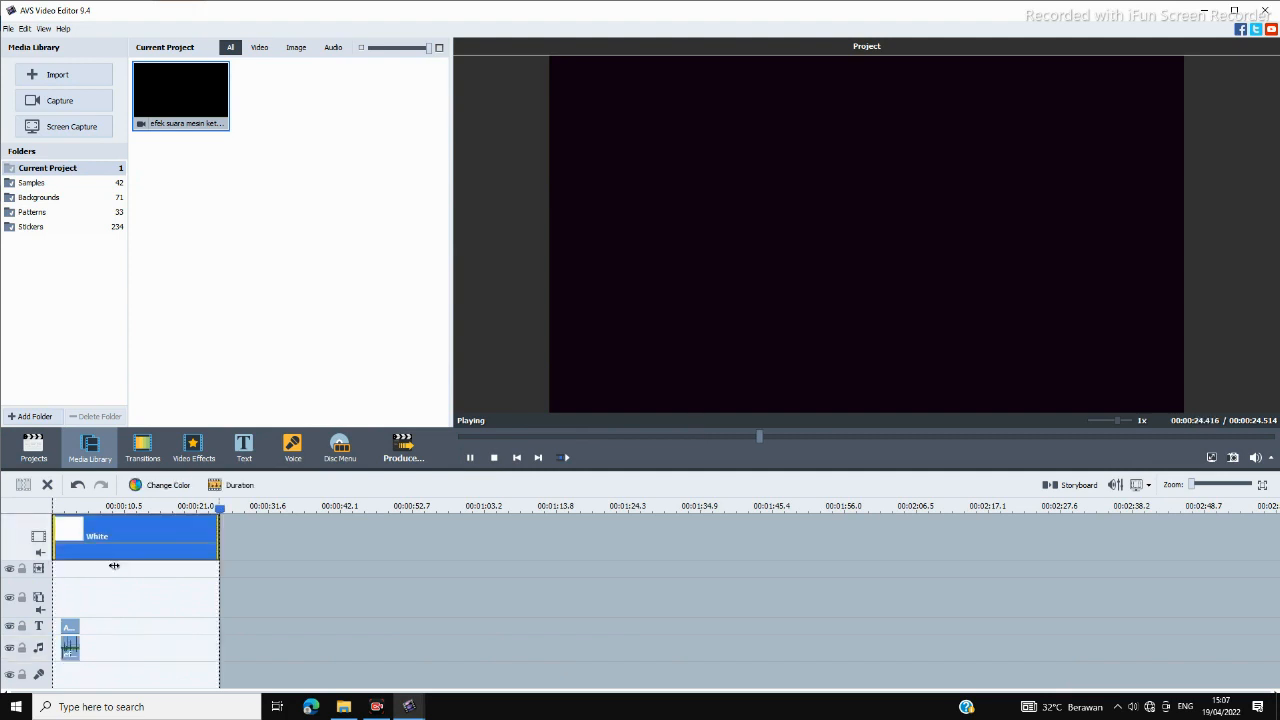
pyautogui.click(86, 572)
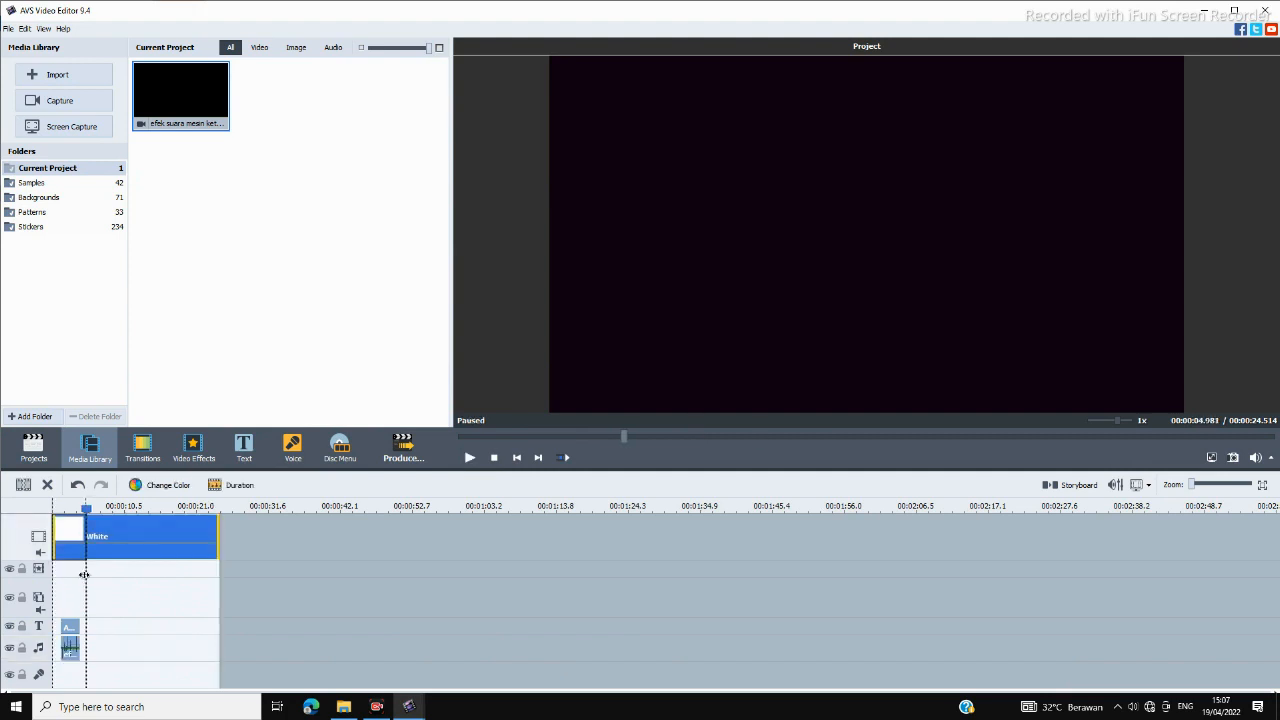
pyautogui.click(218, 562)
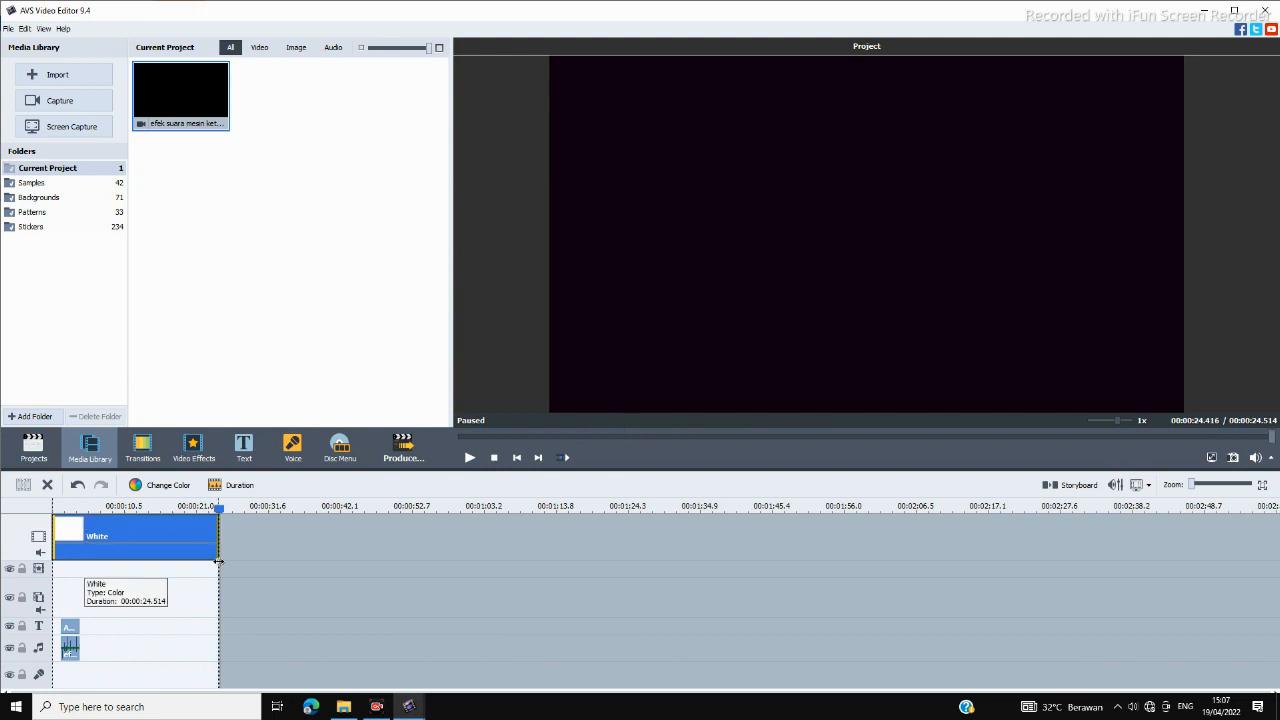
# Play the project from the start to check the greeting together with its typewriter sound
pyautogui.click(469, 457)
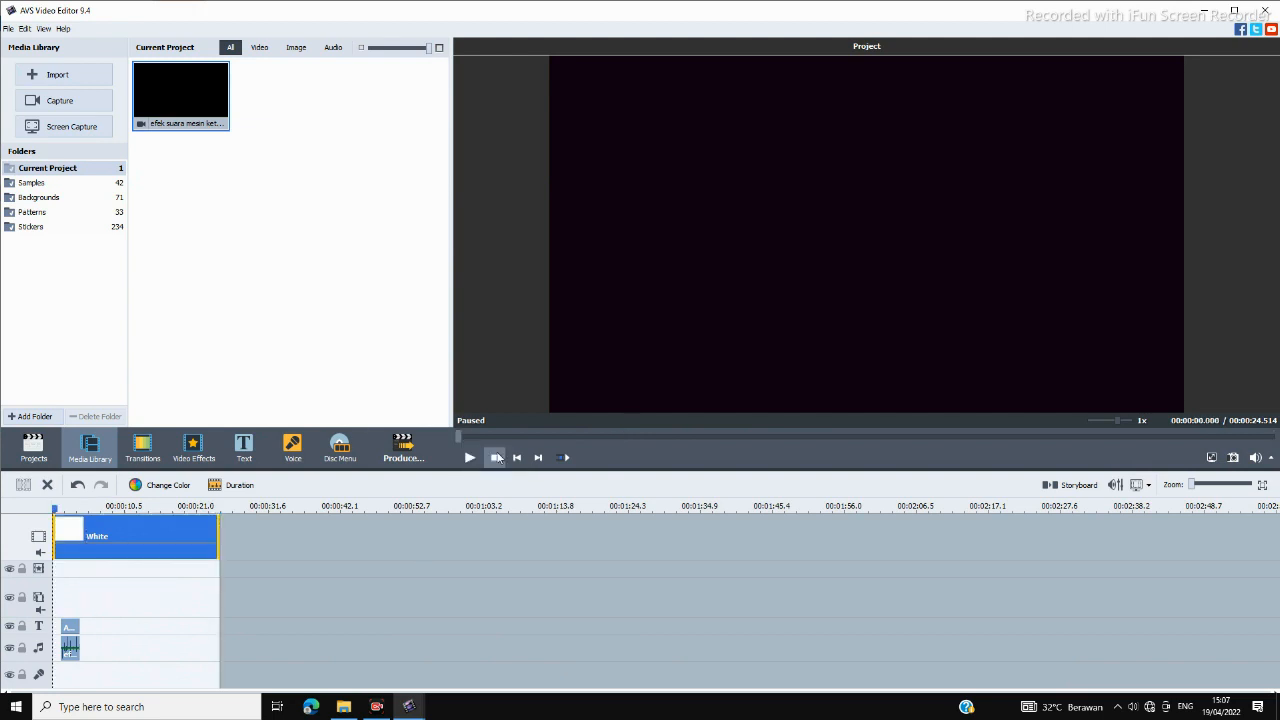
pyautogui.click(469, 457)
pyautogui.click(469, 457)
pyautogui.click(469, 457)
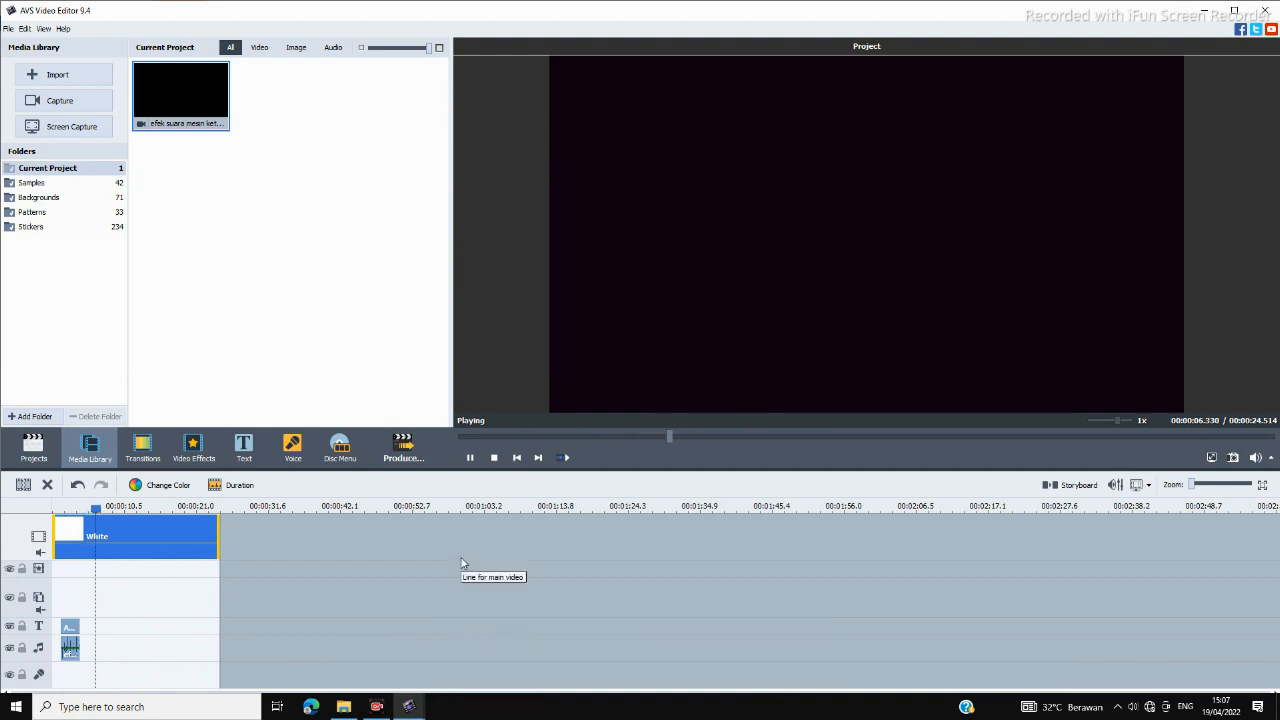
# Duplicate the "Assalamualaikum Wr Wb" text on the text track, with the copy directly following the original
pyautogui.click(65, 626)
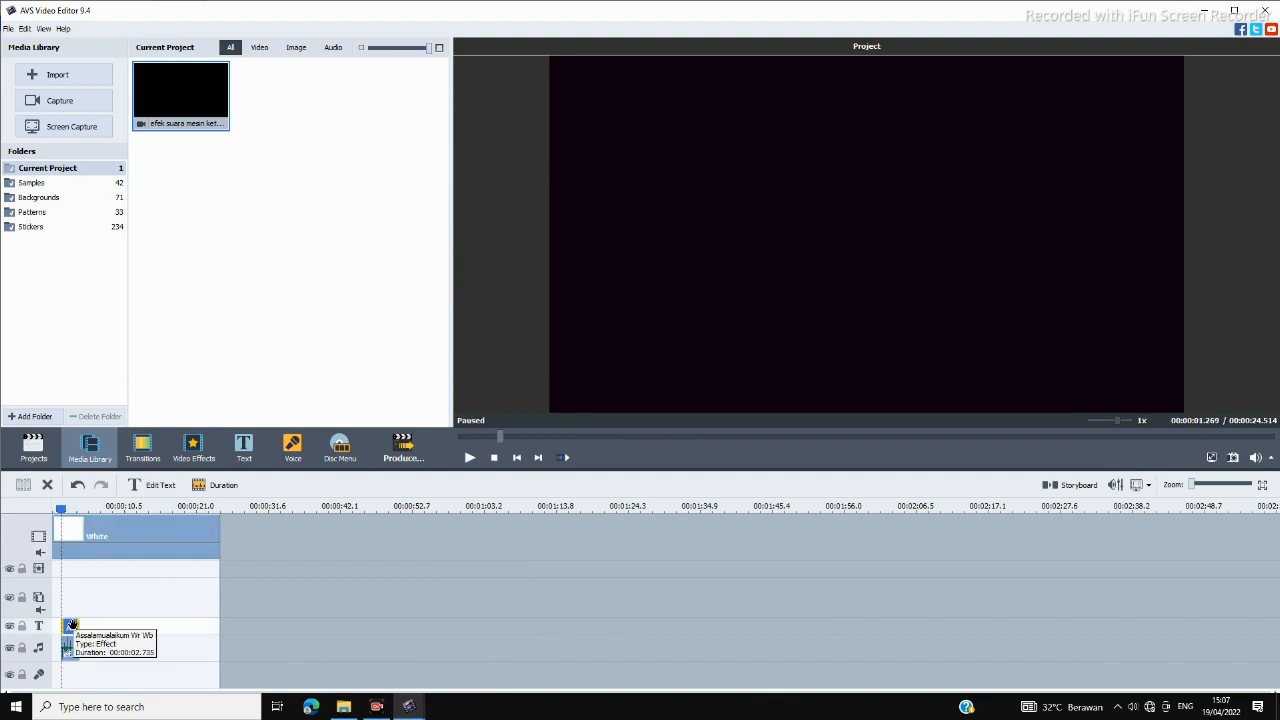
pyautogui.rightClick(72, 626)
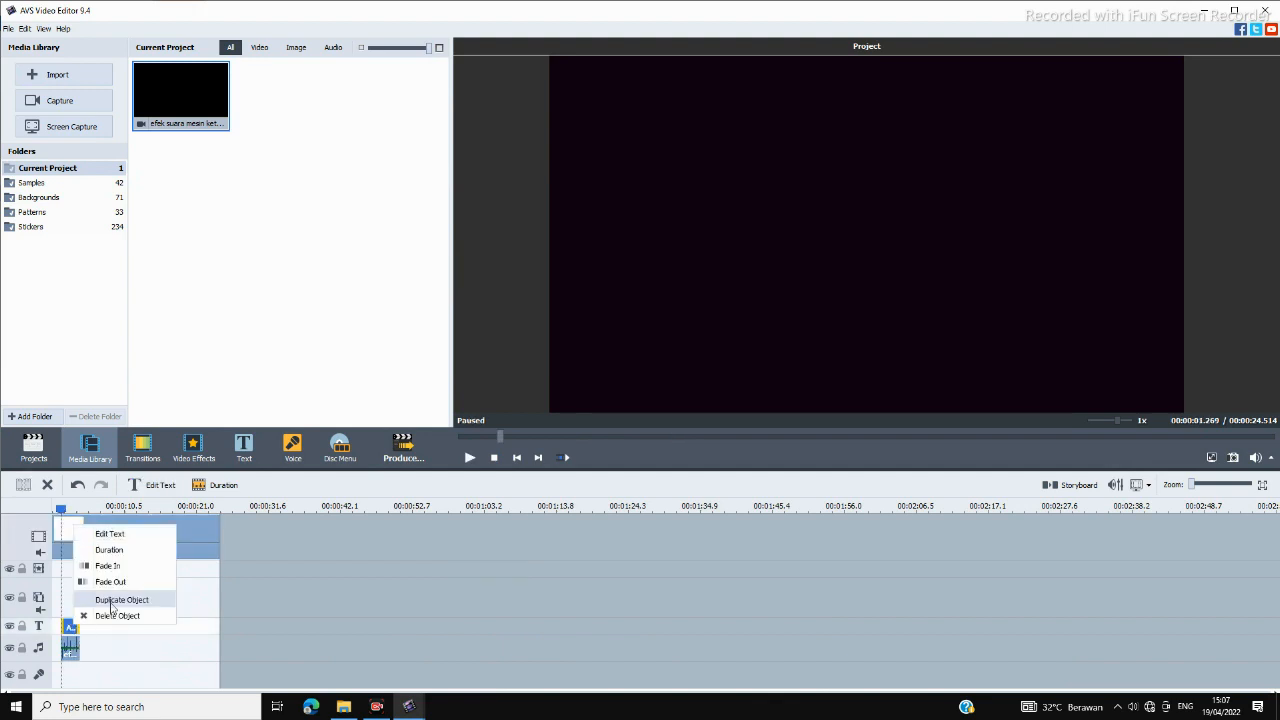
pyautogui.click(110, 600)
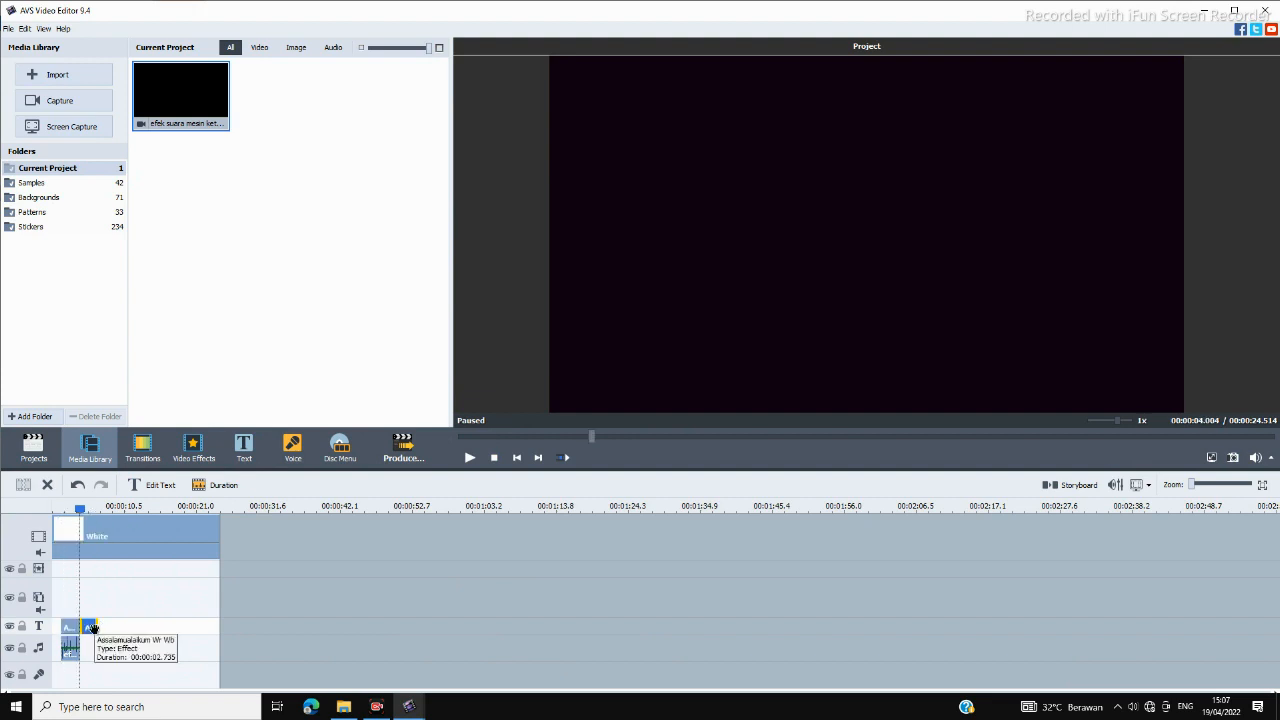
pyautogui.rightClick(92, 626)
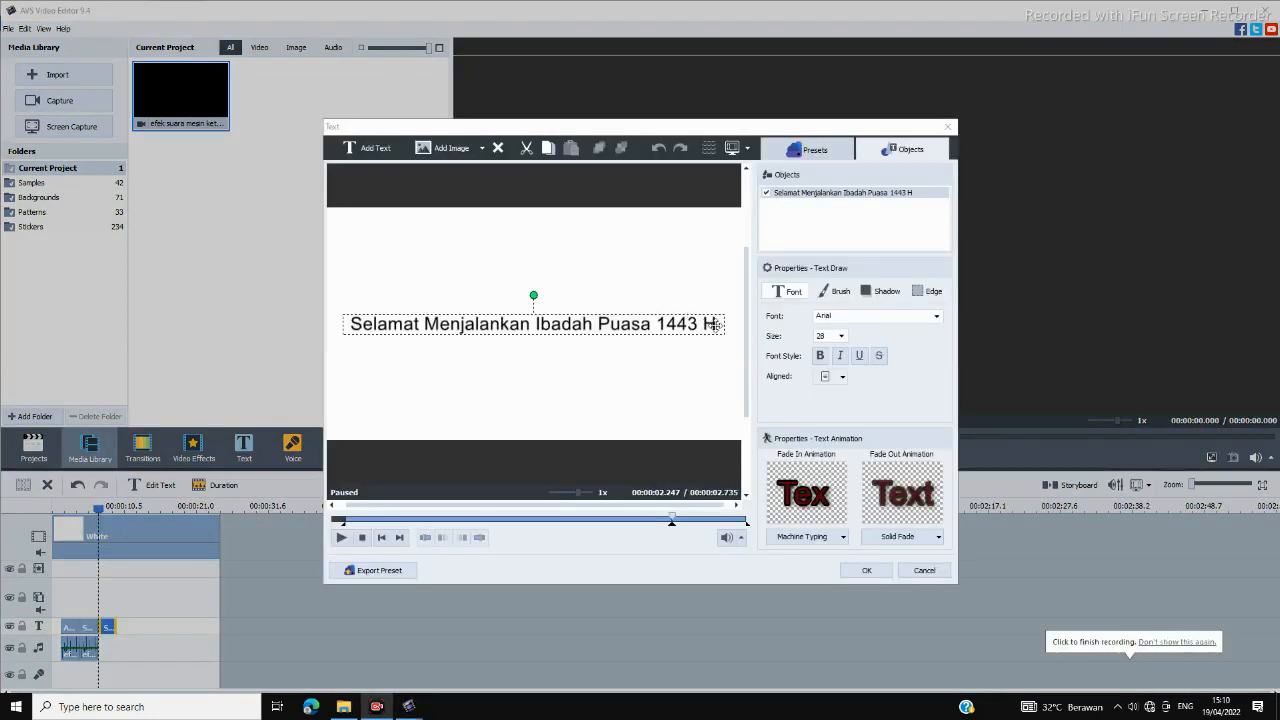
# Replace the third text's wording with "Semoga Ibadah Puasa diterima oelh Alloh SWT"
pyautogui.click(712, 324)
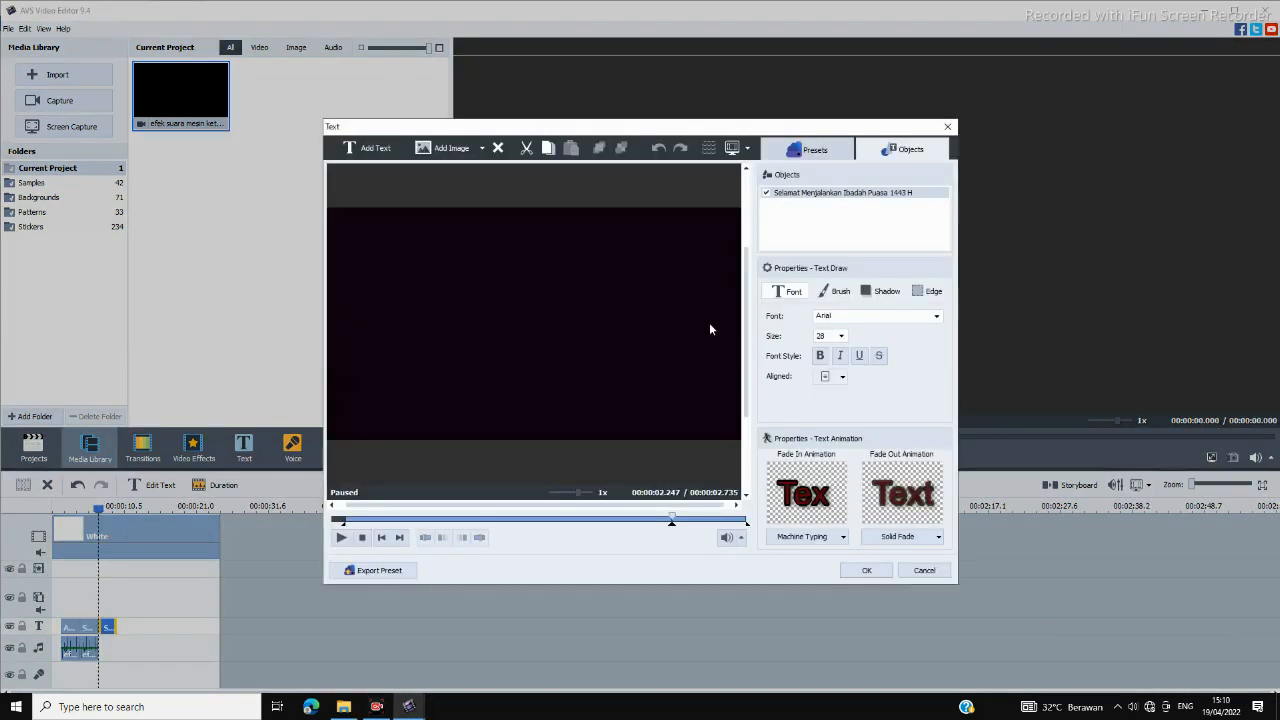
pyautogui.click(767, 194)
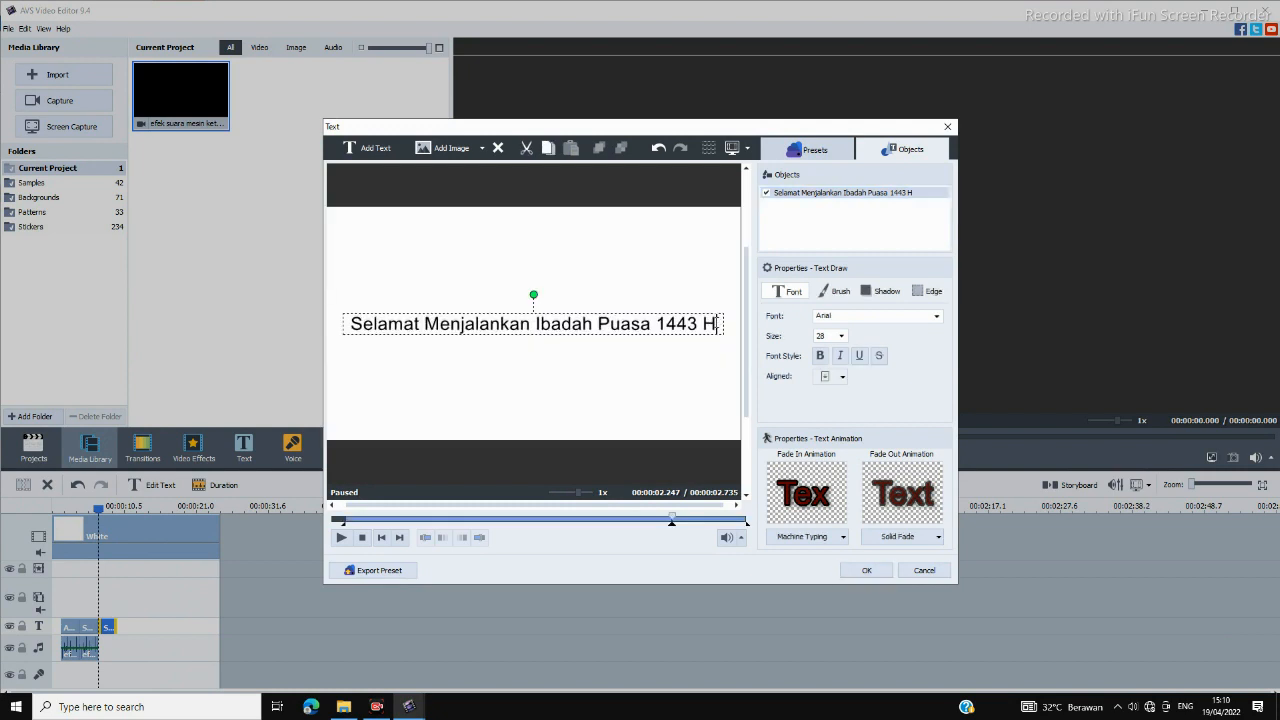
pyautogui.press('BackSpace')
pyautogui.press('BackSpace')
pyautogui.press('BackSpace')
pyautogui.press('BackSpace')
pyautogui.press('BackSpace')
pyautogui.press('BackSpace')
pyautogui.press('BackSpace')
pyautogui.press('BackSpace')
pyautogui.press('BackSpace')
pyautogui.press('BackSpace')
pyautogui.press('BackSpace')
pyautogui.press('BackSpace')
pyautogui.press('BackSpace')
pyautogui.press('BackSpace')
pyautogui.press('BackSpace')
pyautogui.press('BackSpace')
pyautogui.press('BackSpace')
pyautogui.press('BackSpace')
pyautogui.press('BackSpace')
pyautogui.press('BackSpace')
pyautogui.press('BackSpace')
pyautogui.press('BackSpace')
pyautogui.press('BackSpace')
pyautogui.press('BackSpace')
pyautogui.press('BackSpace')
pyautogui.press('BackSpace')
pyautogui.press('BackSpace')
pyautogui.press('BackSpace')
pyautogui.press('BackSpace')
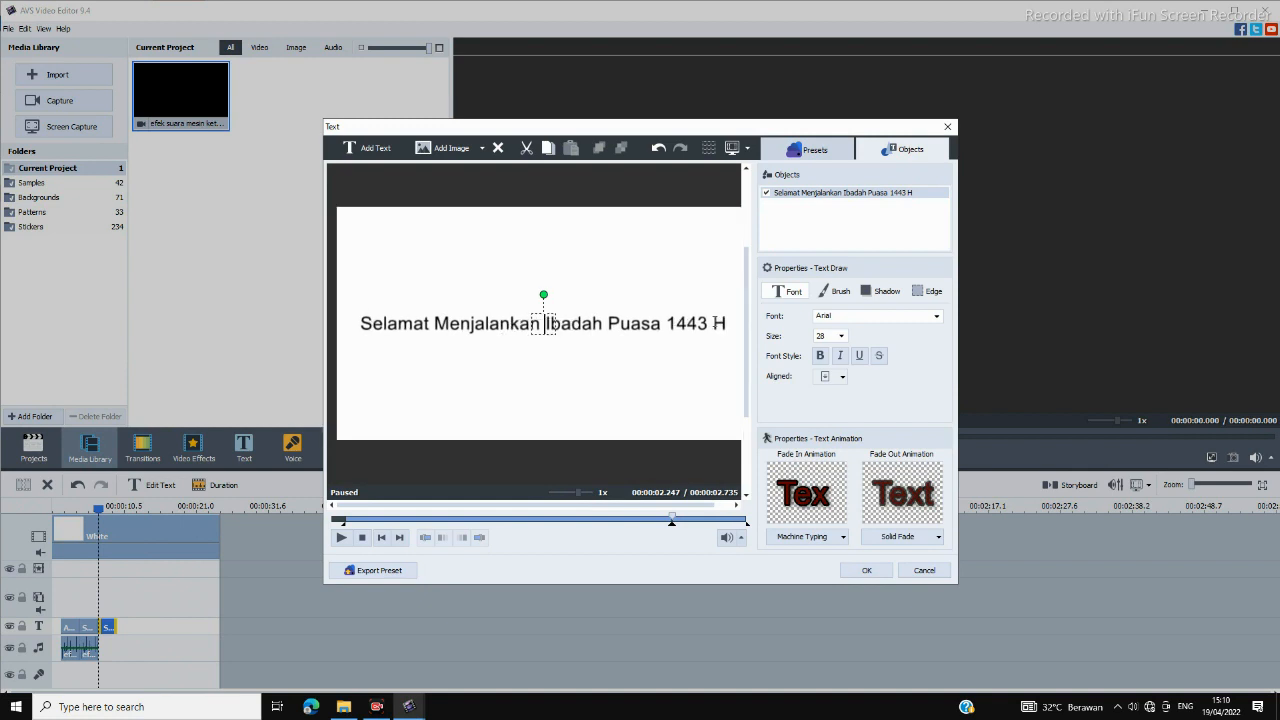
pyautogui.write('Semoga')
pyautogui.write(' Ki')
pyautogui.press('BackSpace')
pyautogui.press('BackSpace')
pyautogui.press('BackSpace')
pyautogui.press('BackSpace')
pyautogui.press('BackSpace')
pyautogui.press('BackSpace')
pyautogui.press('BackSpace')
pyautogui.press('BackSpace')
pyautogui.press('BackSpace')
pyautogui.write('Semoga Ibadah')
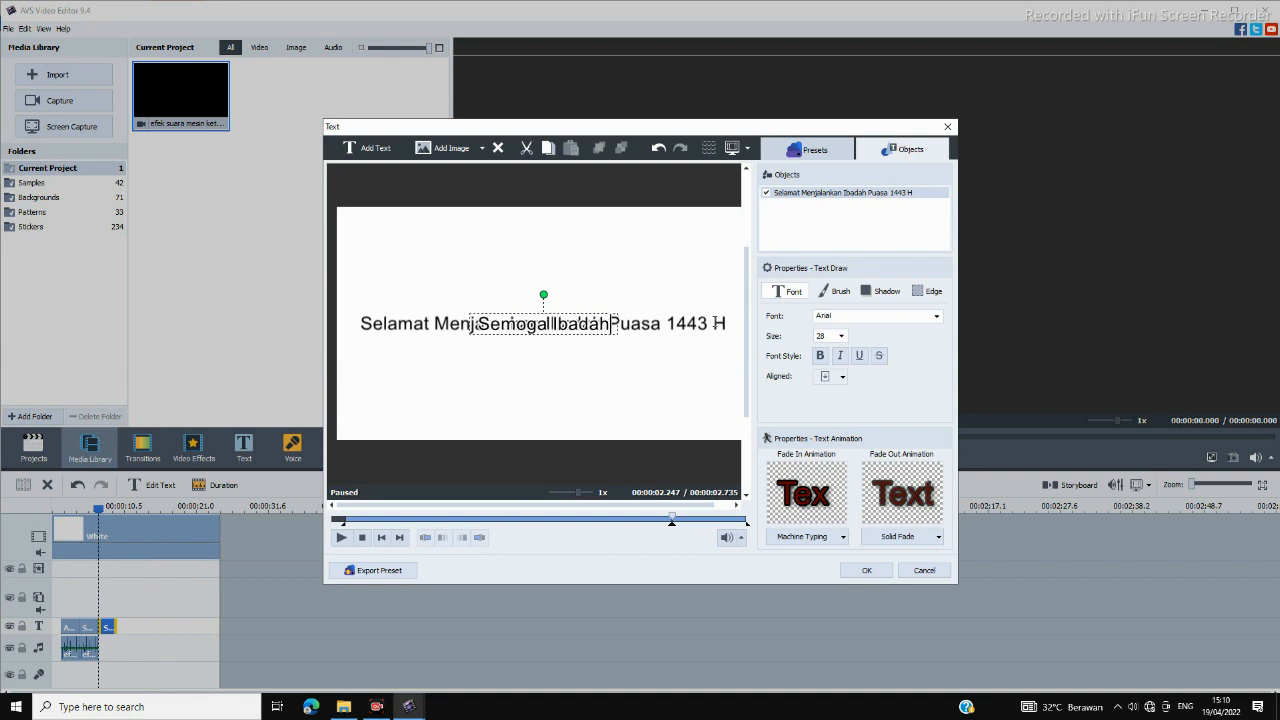
pyautogui.write(' Puasa dite')
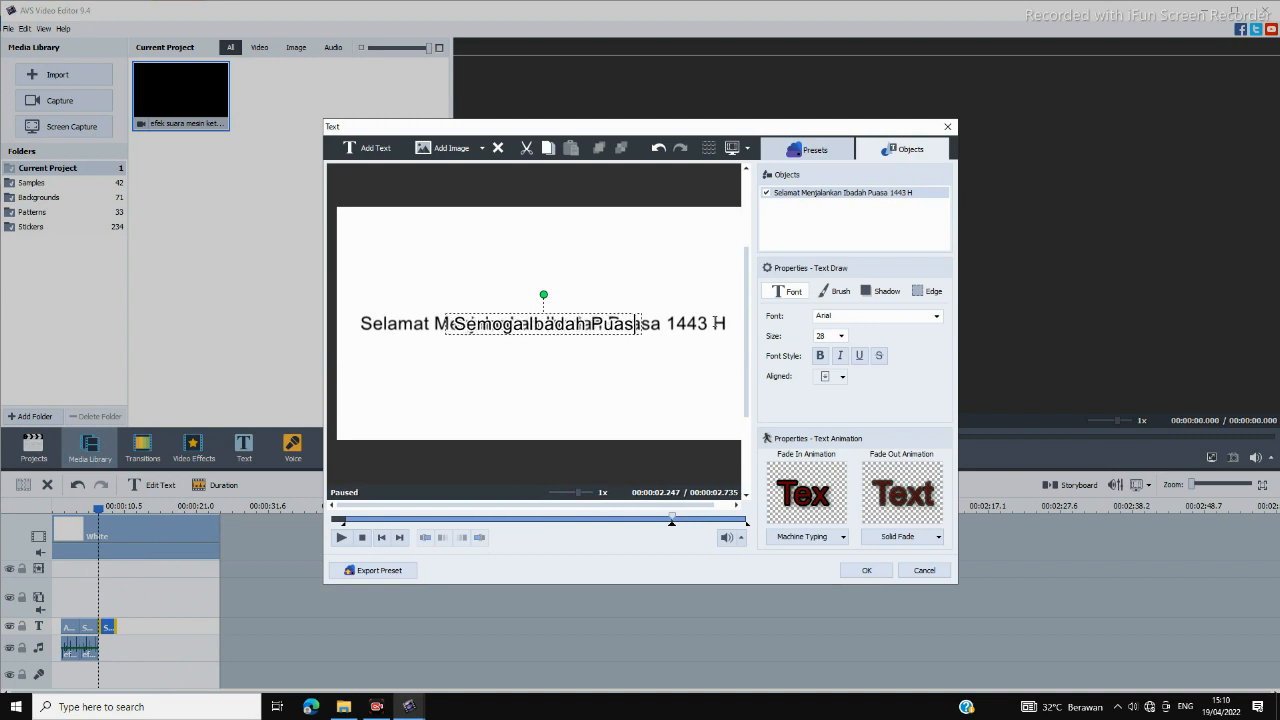
pyautogui.write('rima')
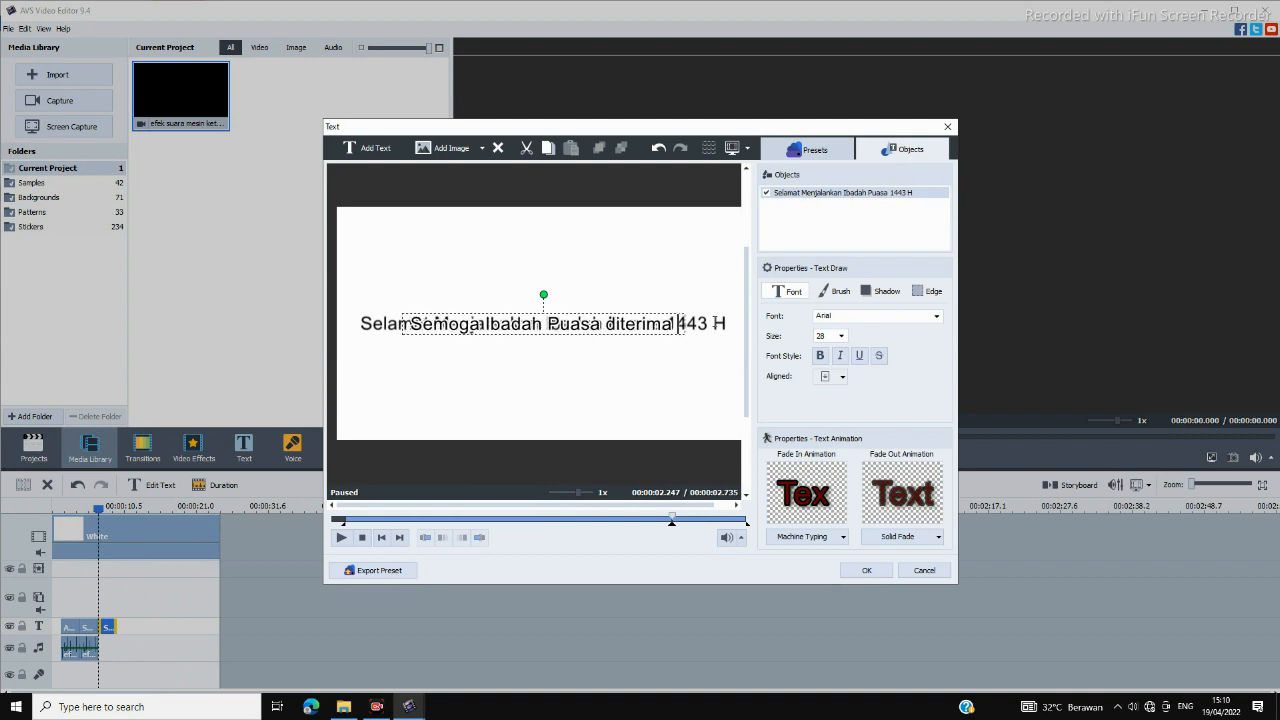
pyautogui.write(' oleh Alloh')
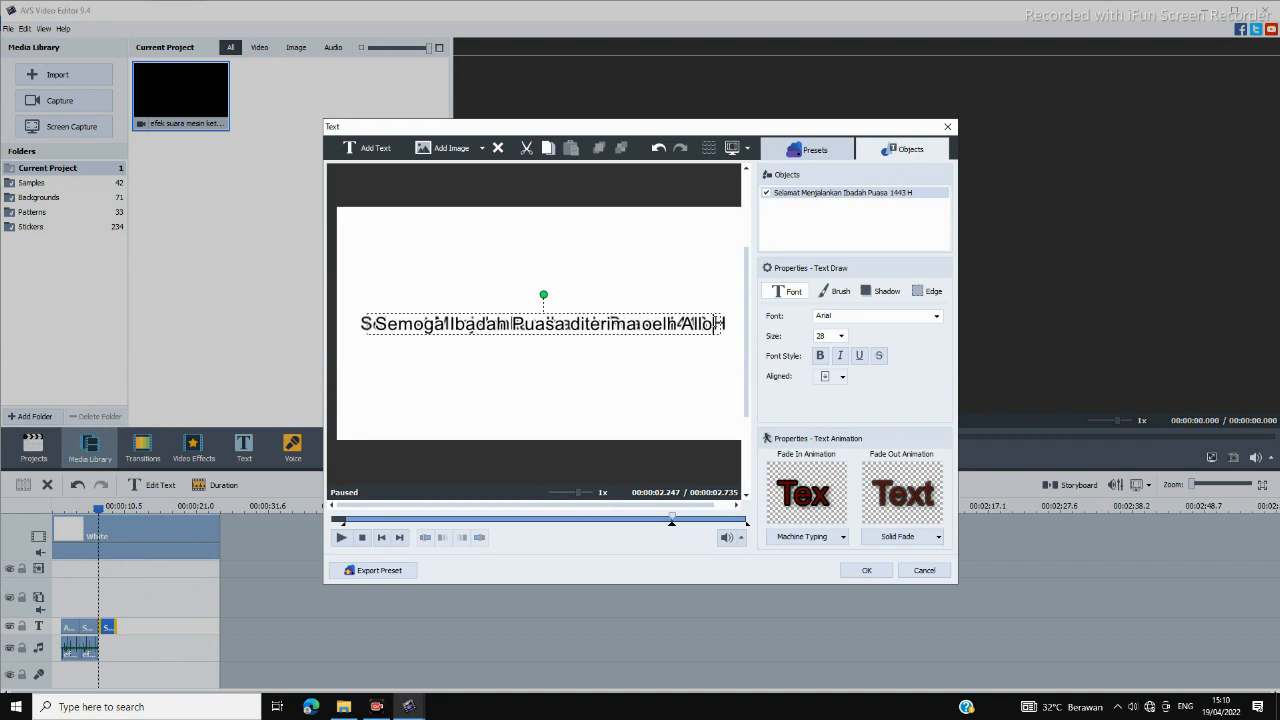
pyautogui.write(' SWT')
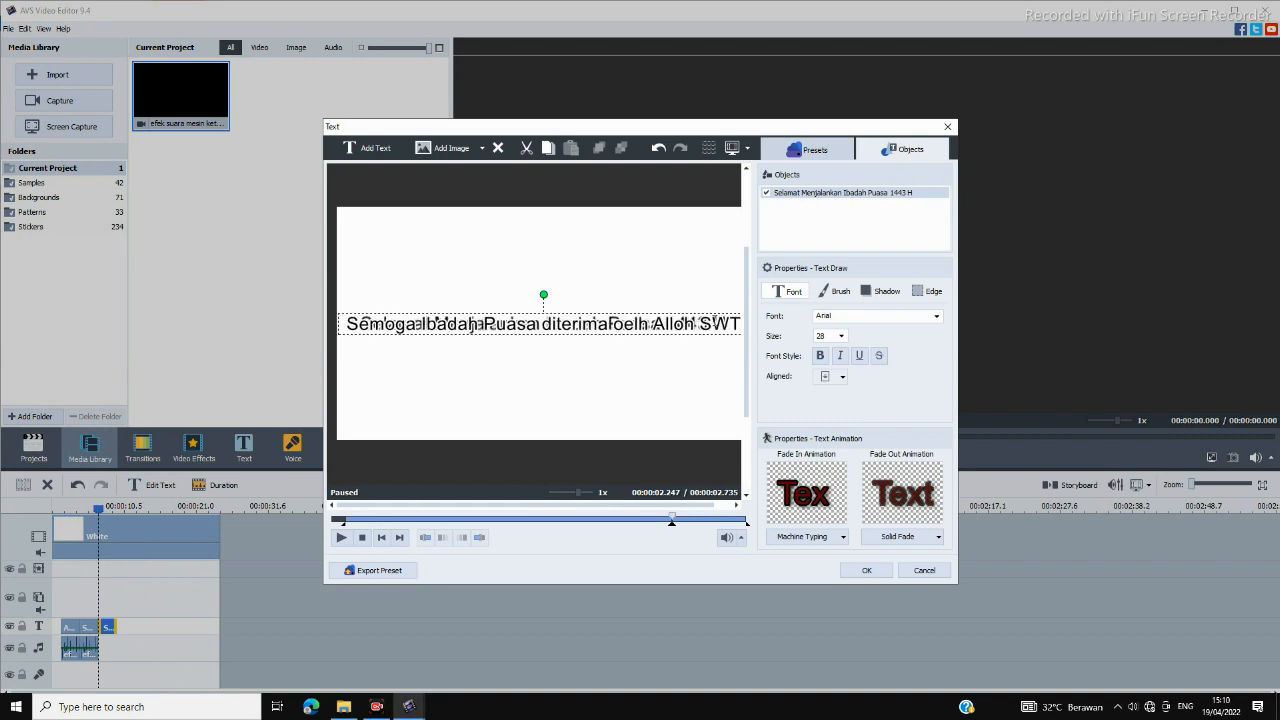
pyautogui.click(525, 392)
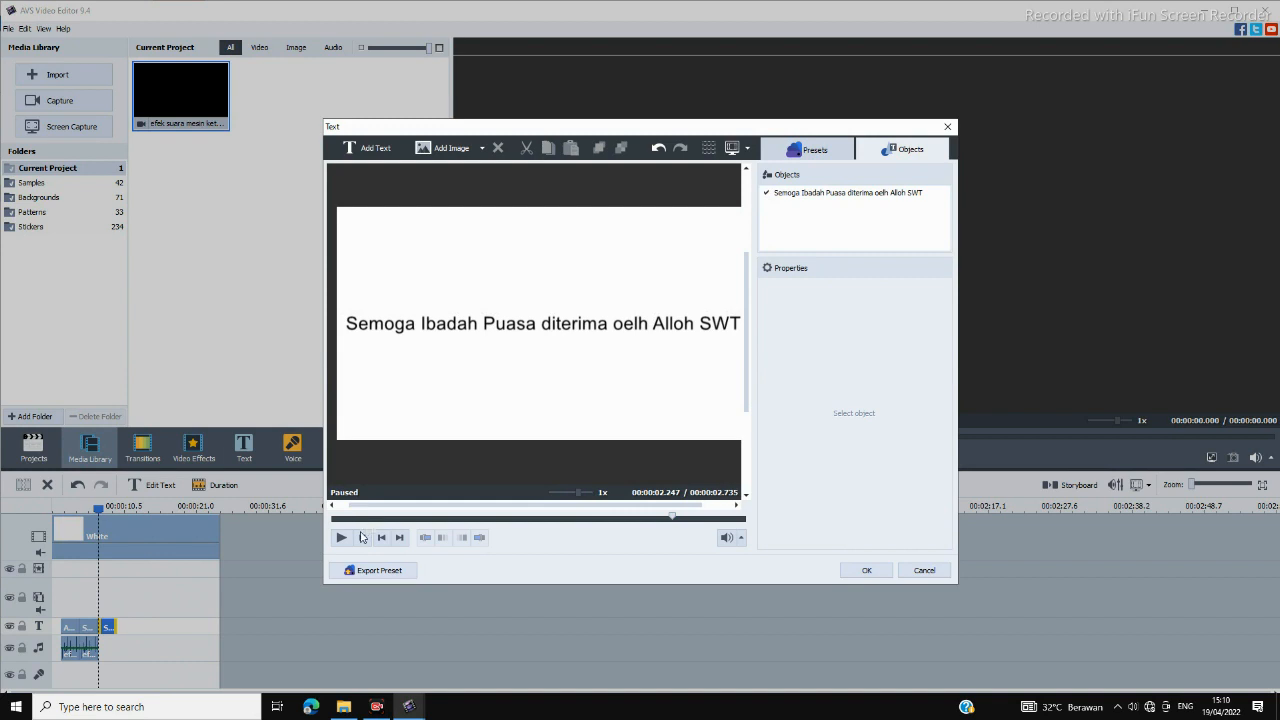
# Lengthen the third text's Machine Typing fade-in to cover most of its duration and accept the text settings
pyautogui.click(680, 322)
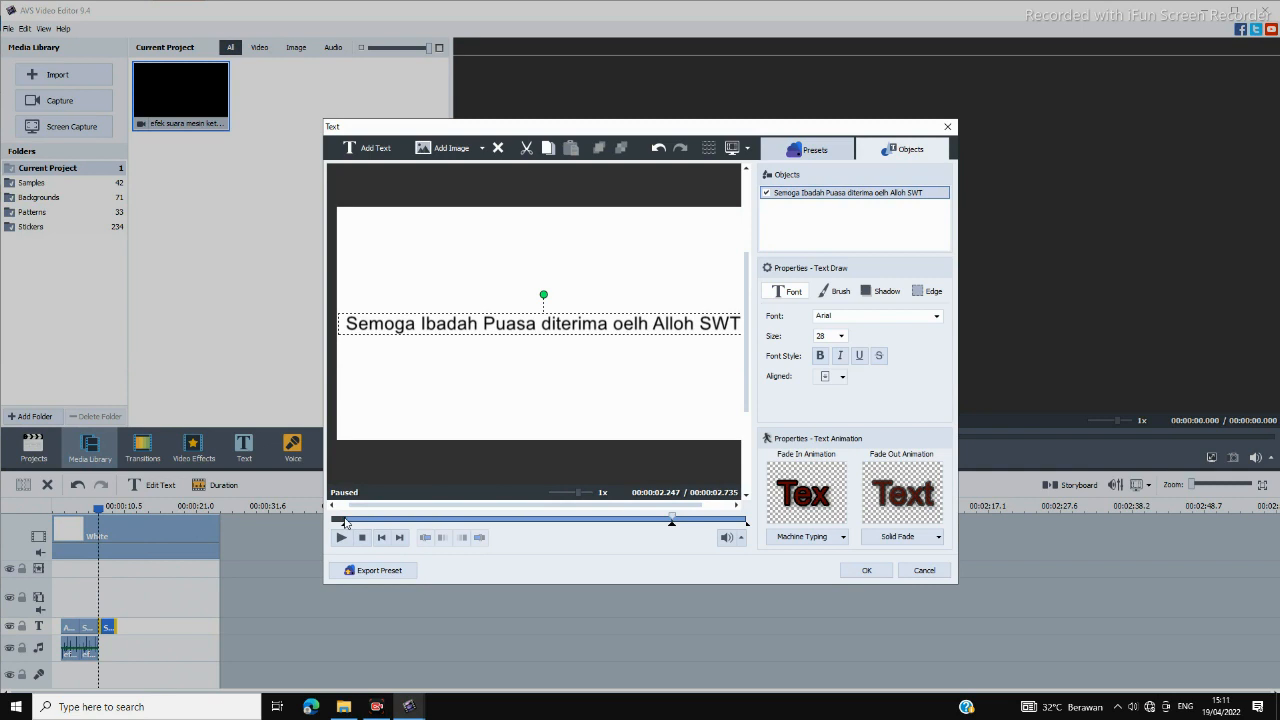
pyautogui.click(343, 520)
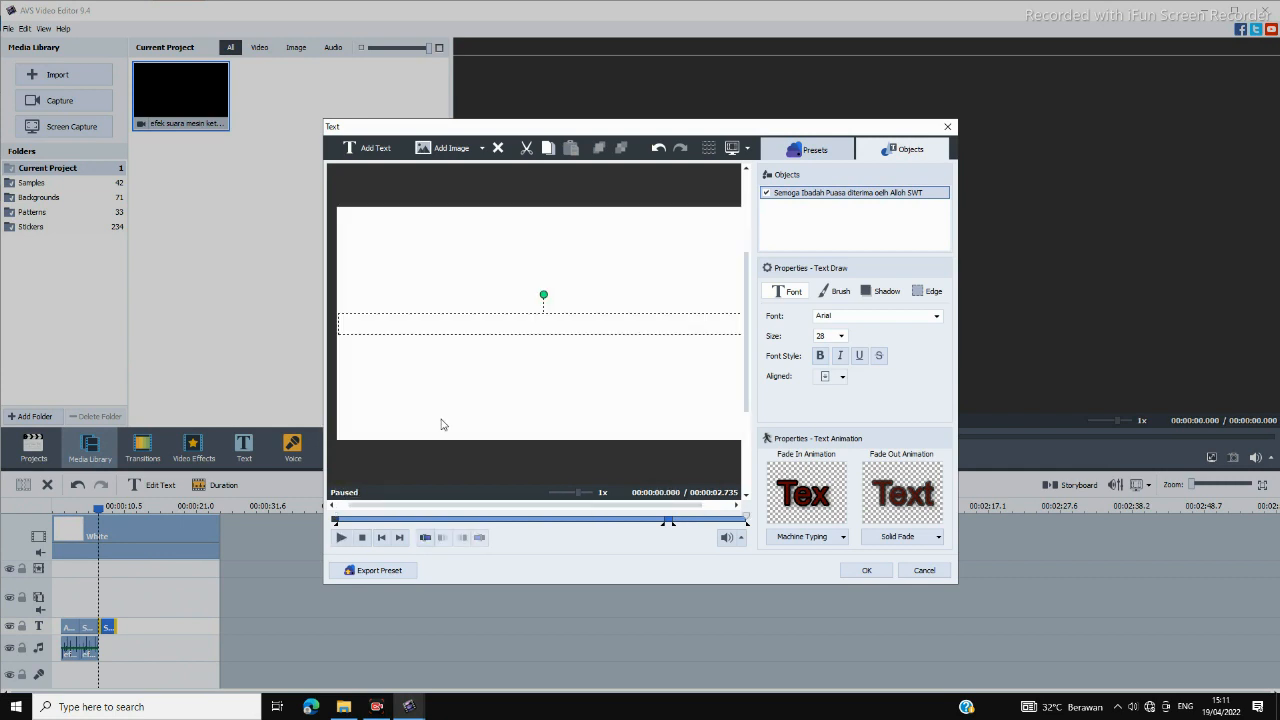
pyautogui.click(874, 568)
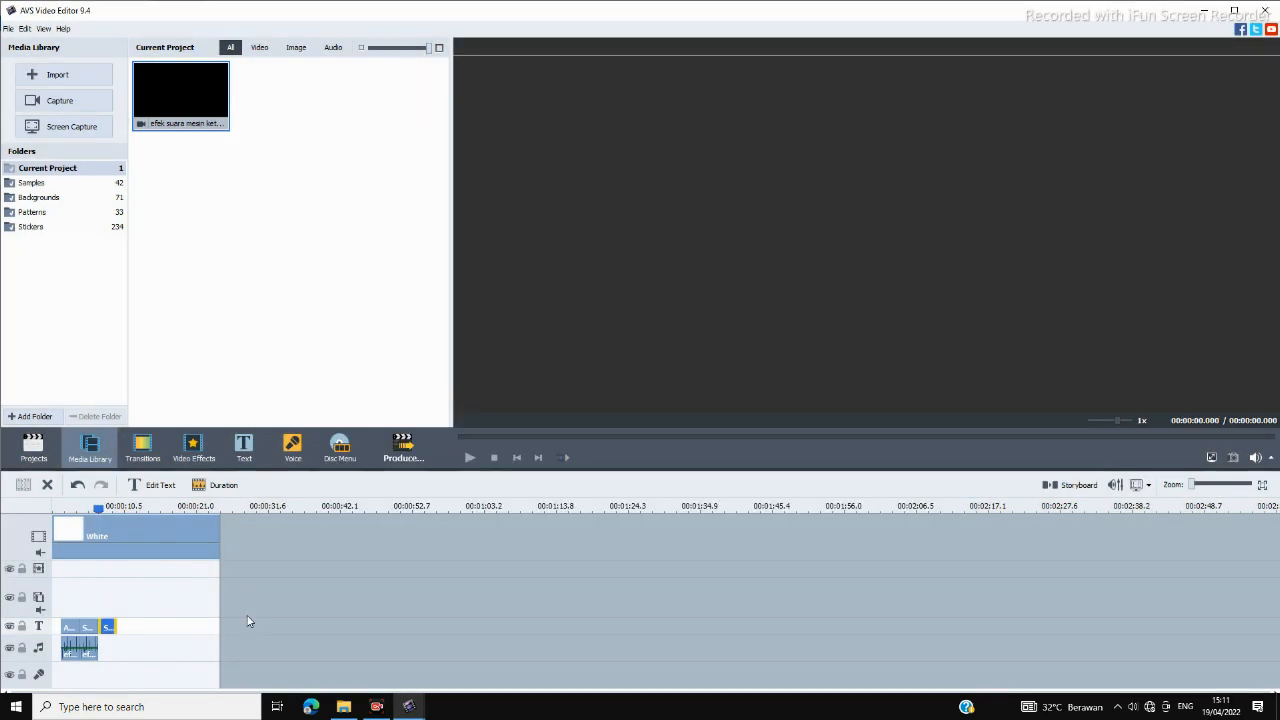
# Duplicate the second typewriter sound clip on the audio track, with the copy placed beneath the third text
pyautogui.rightClick(89, 643)
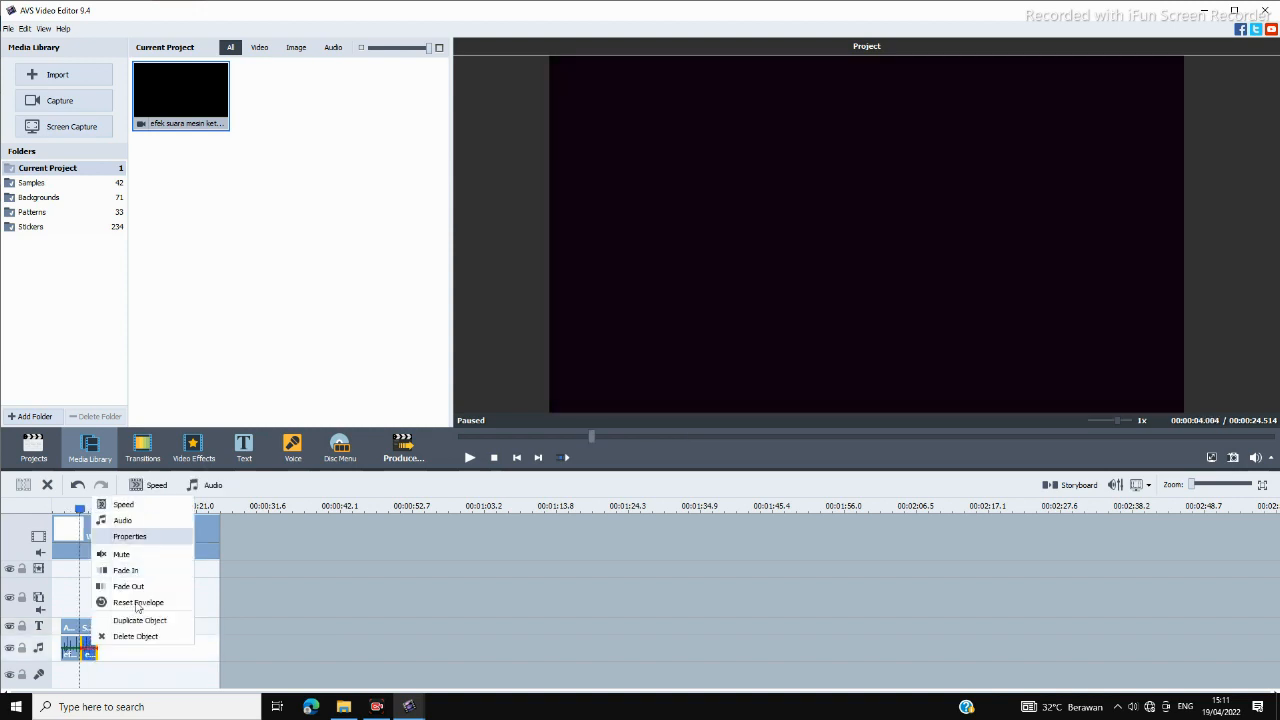
pyautogui.click(157, 651)
pyautogui.hotkey('ctrl', 'v')
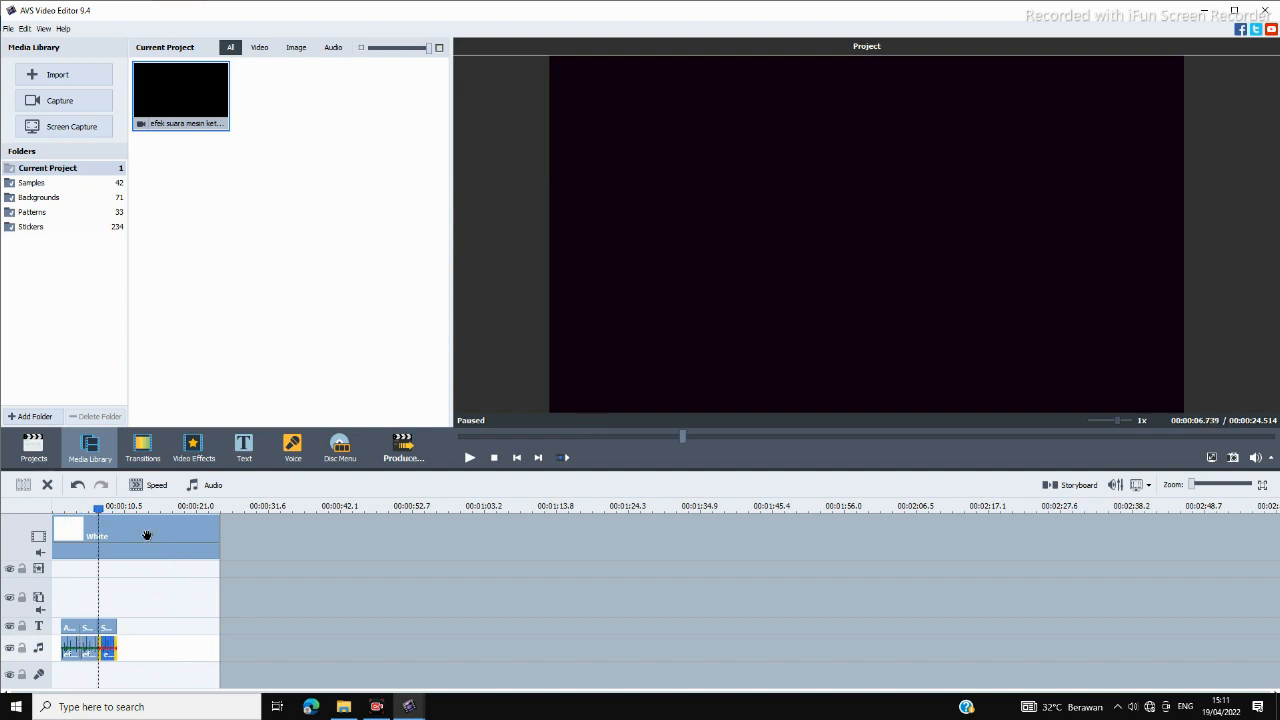
# Trim the White background clip to end with the third text at about 9.4 seconds and play the project from the start
pyautogui.click(221, 536)
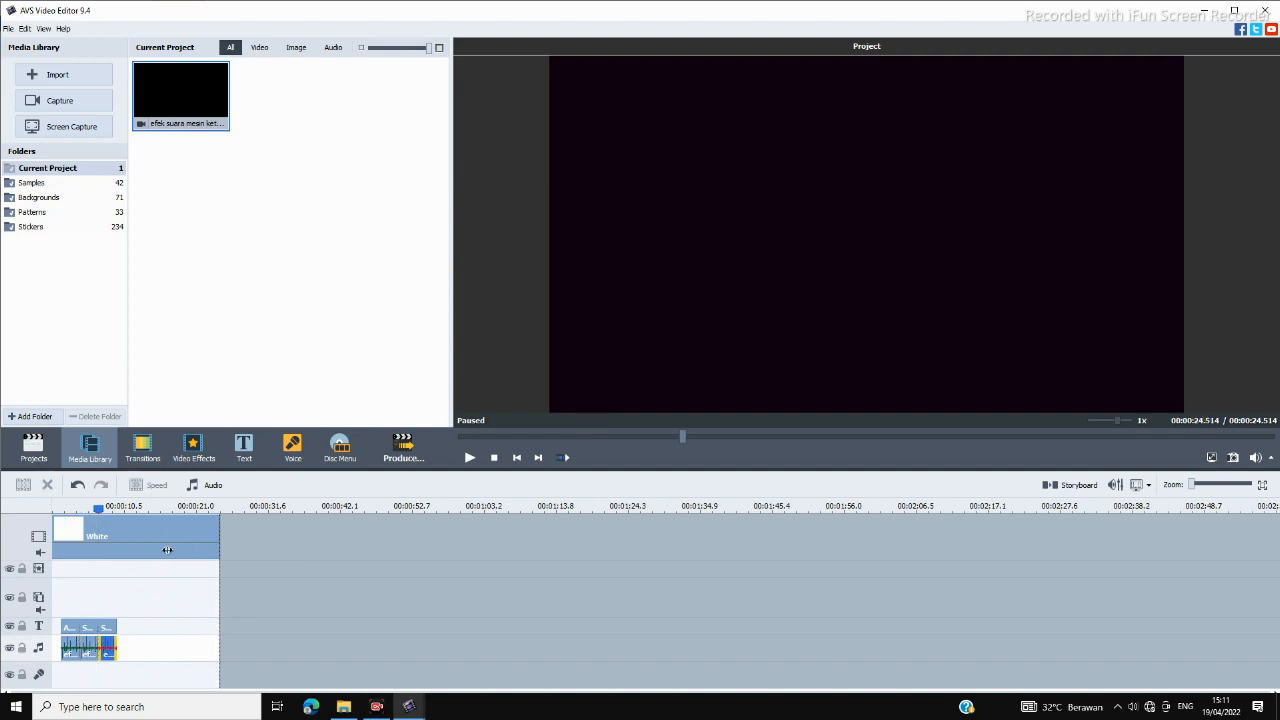
pyautogui.click(116, 552)
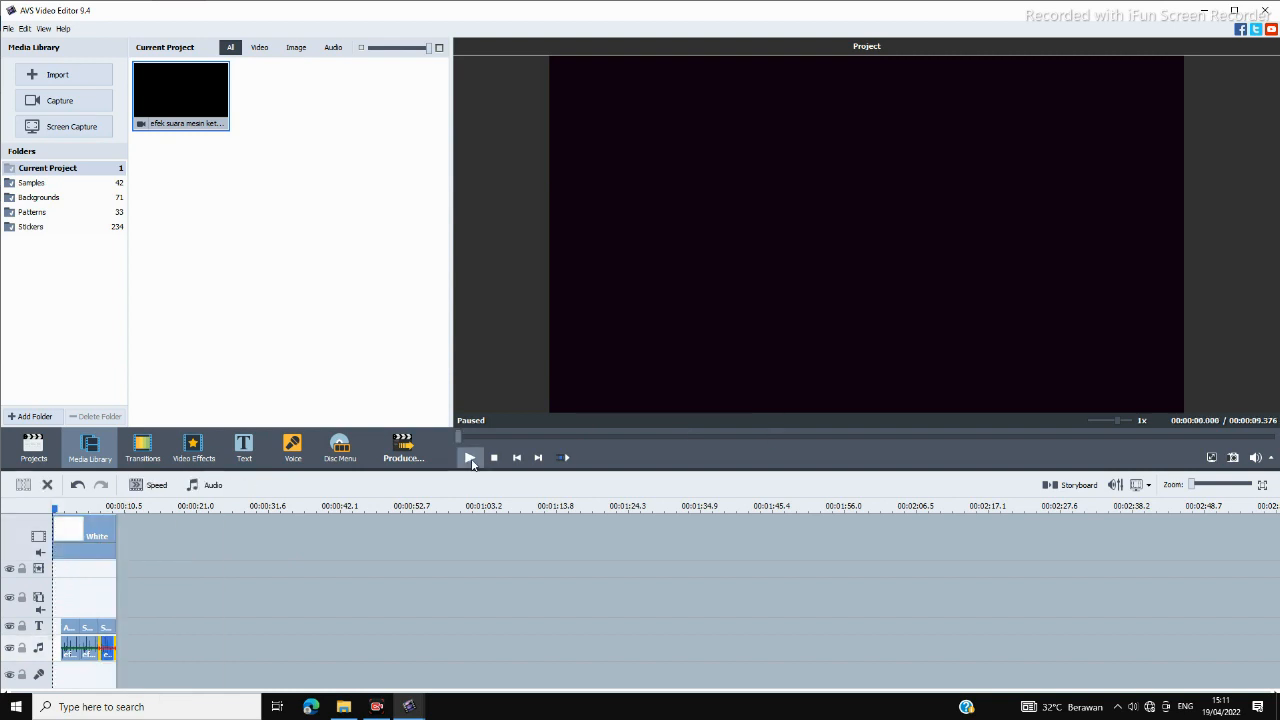
pyautogui.click(470, 458)
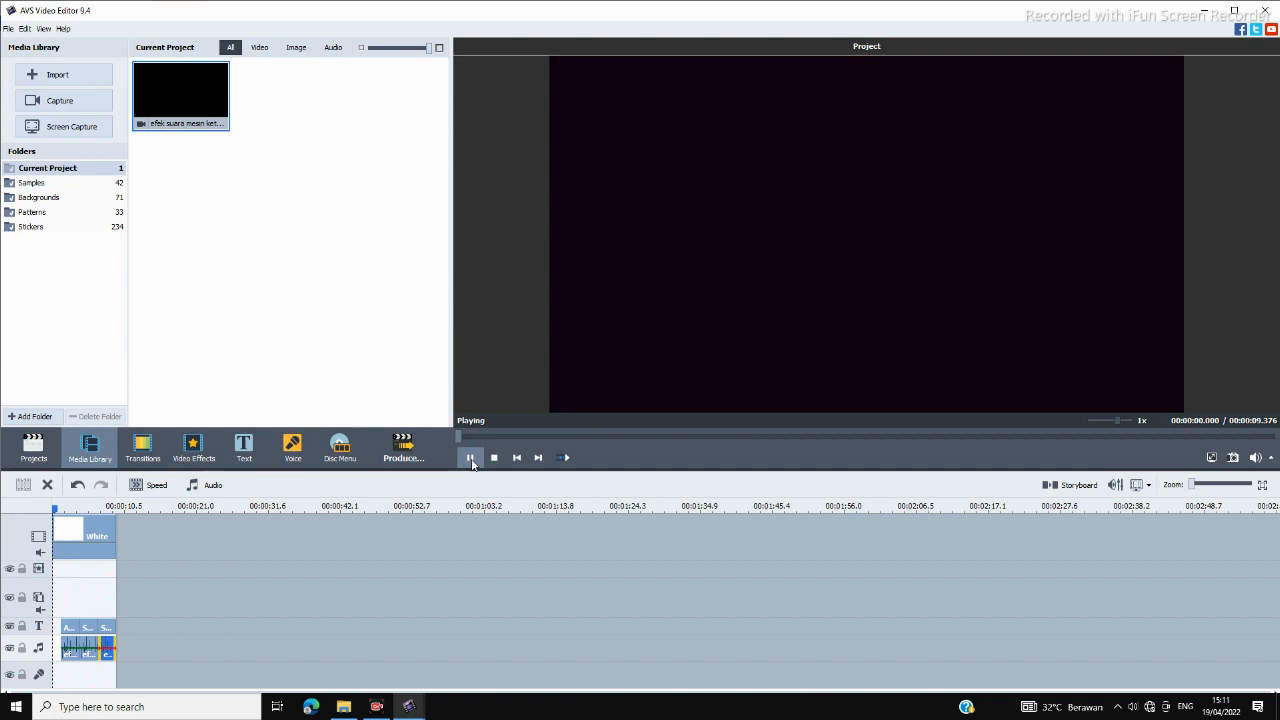